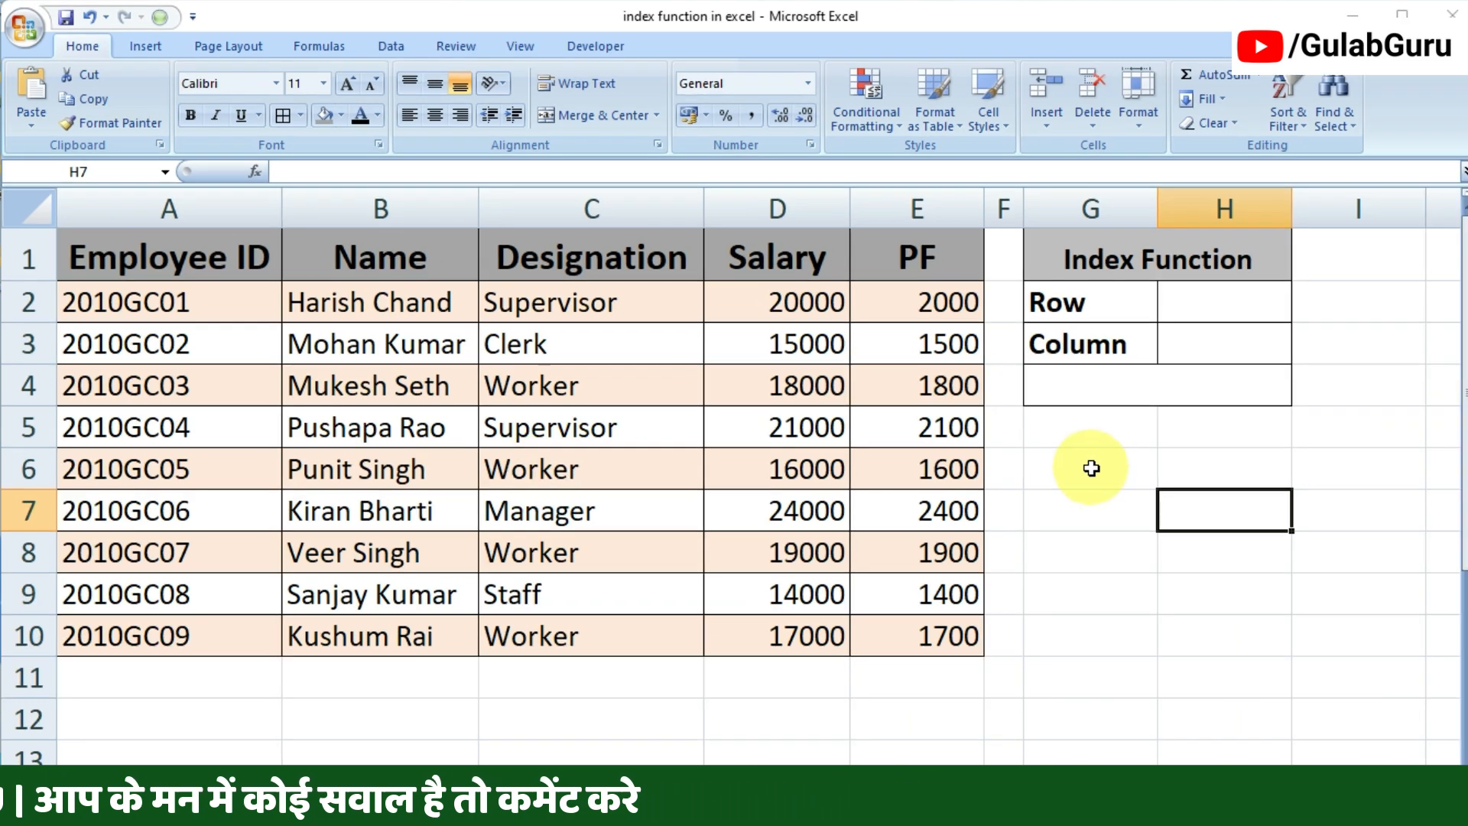
# Step: Begin an INDEX formula in merged cell G4 with the employee table A1:E10 as its array
pyautogui.click(1181, 386)
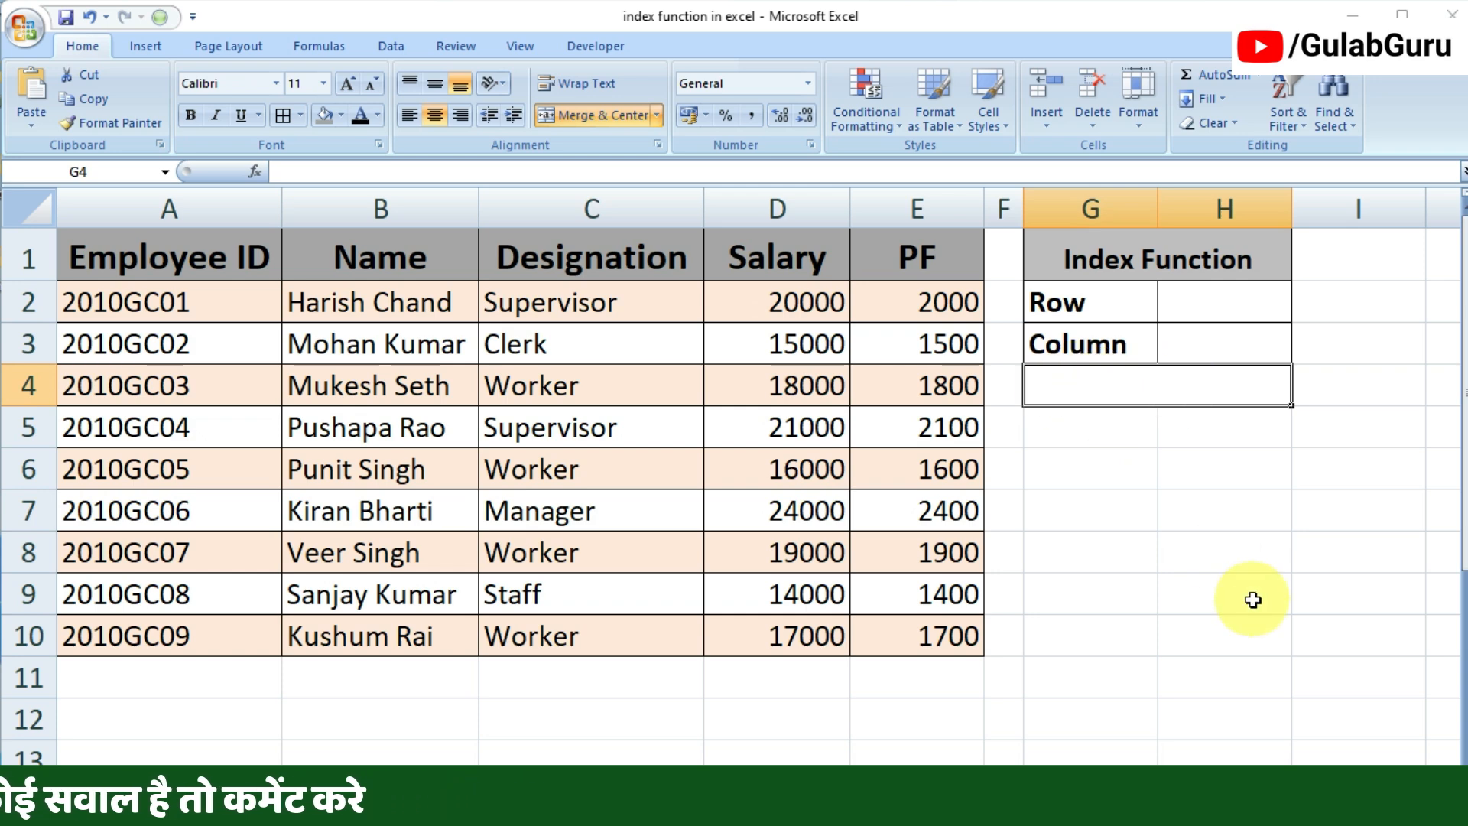
pyautogui.write('=')
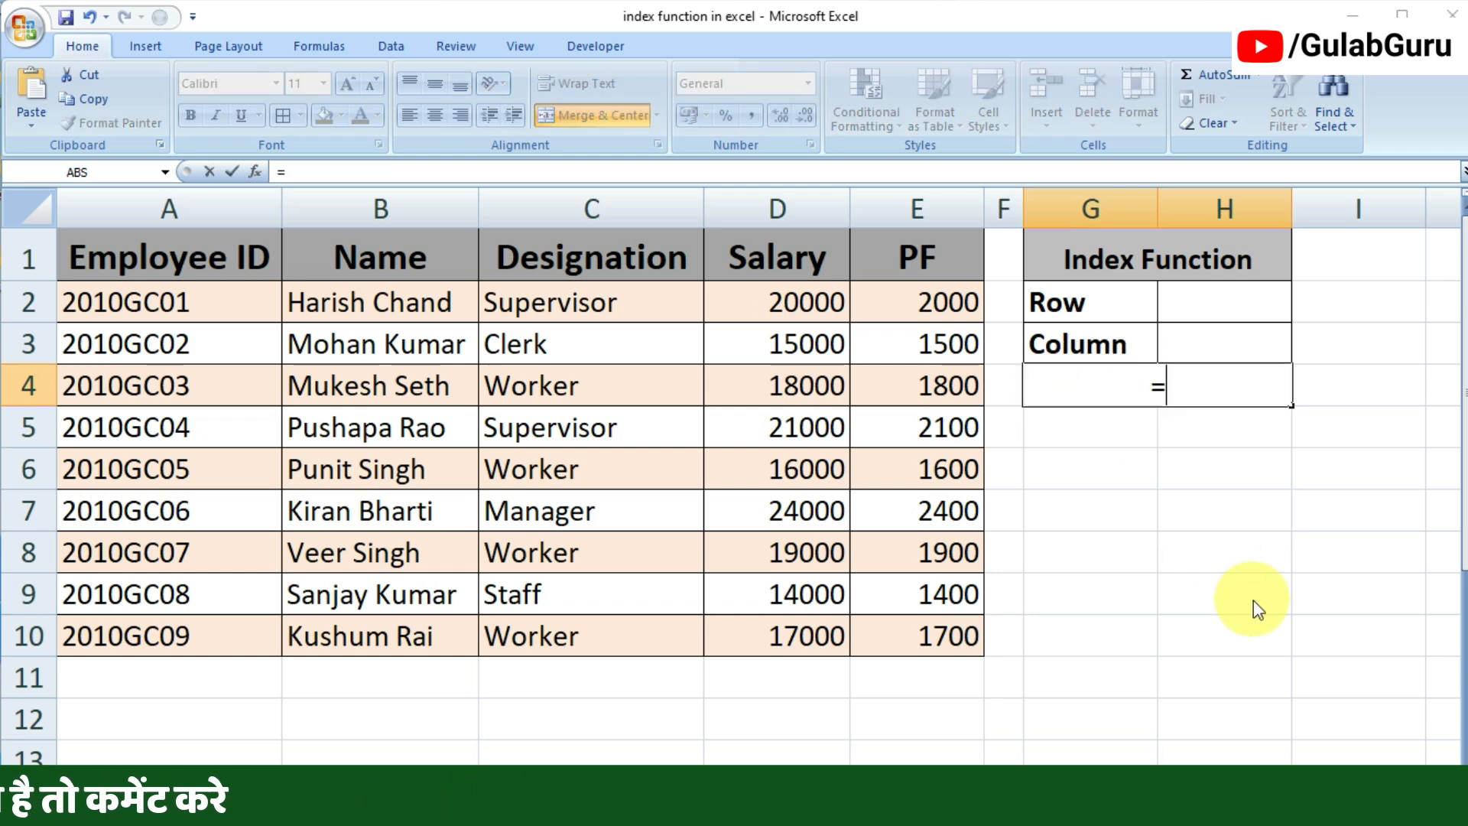
pyautogui.write('inde')
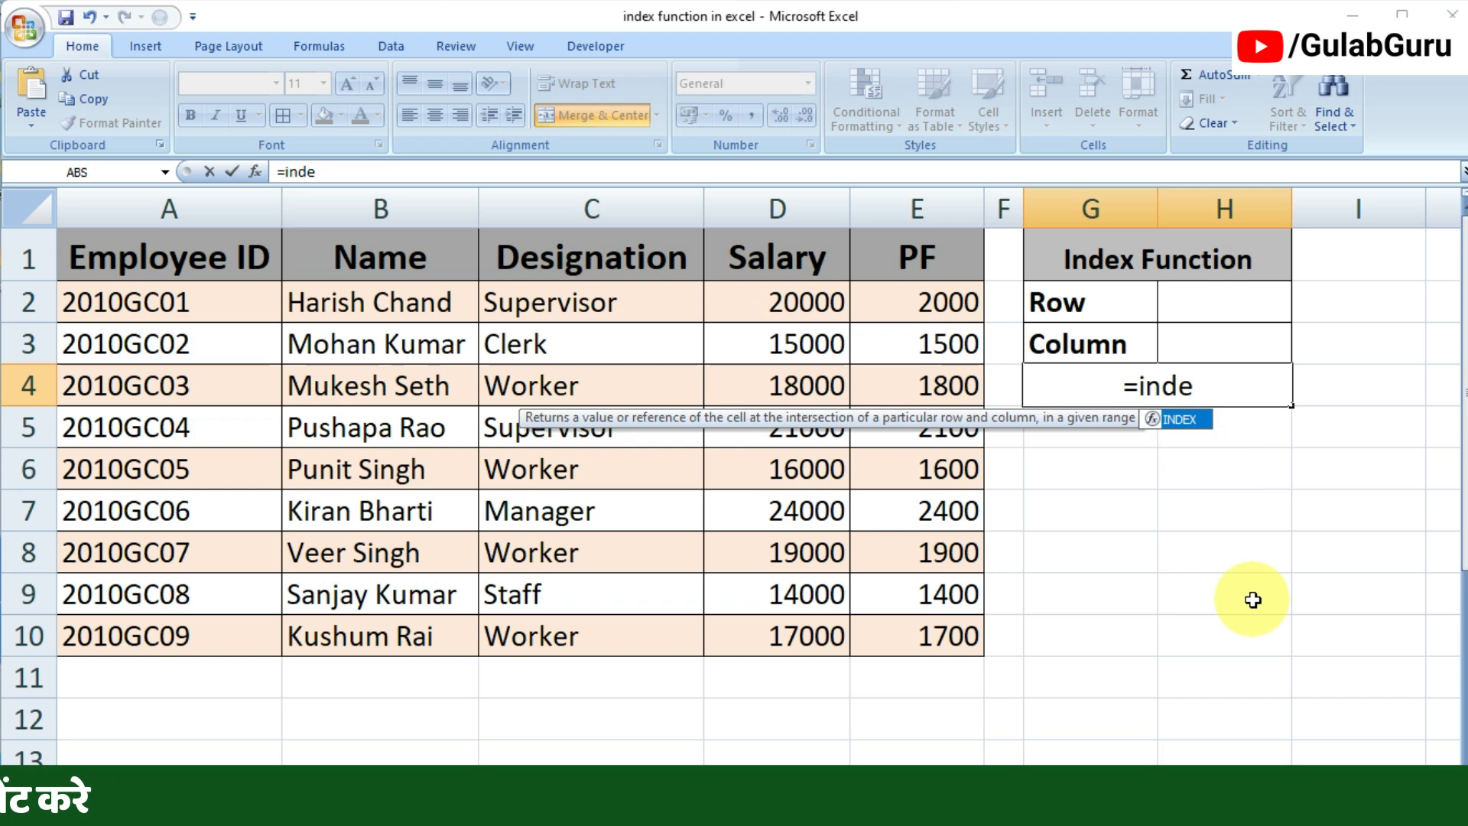
pyautogui.doubleClick(1180, 420)
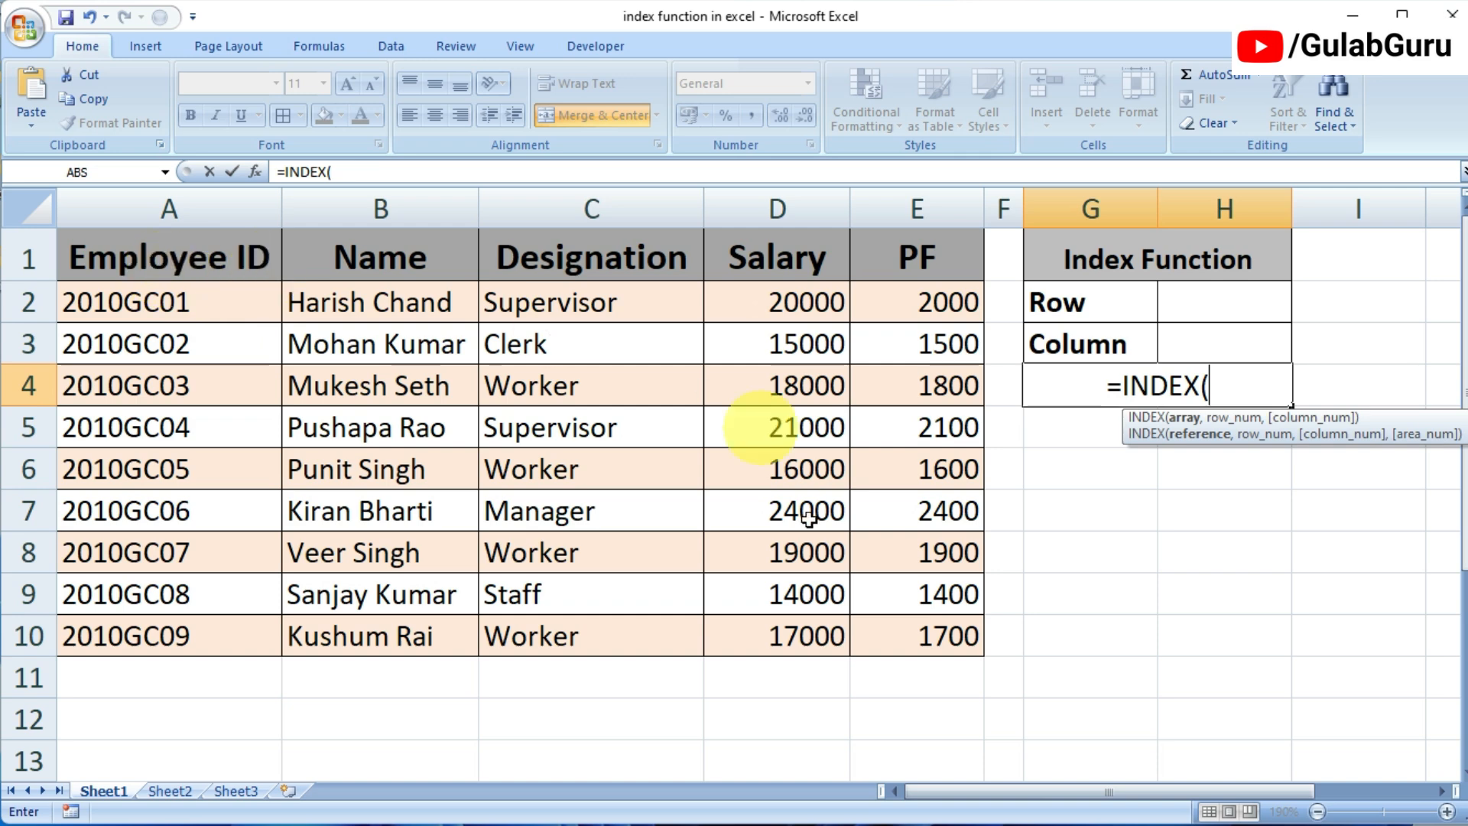
pyautogui.moveTo(115, 256); pyautogui.dragTo(925, 641)
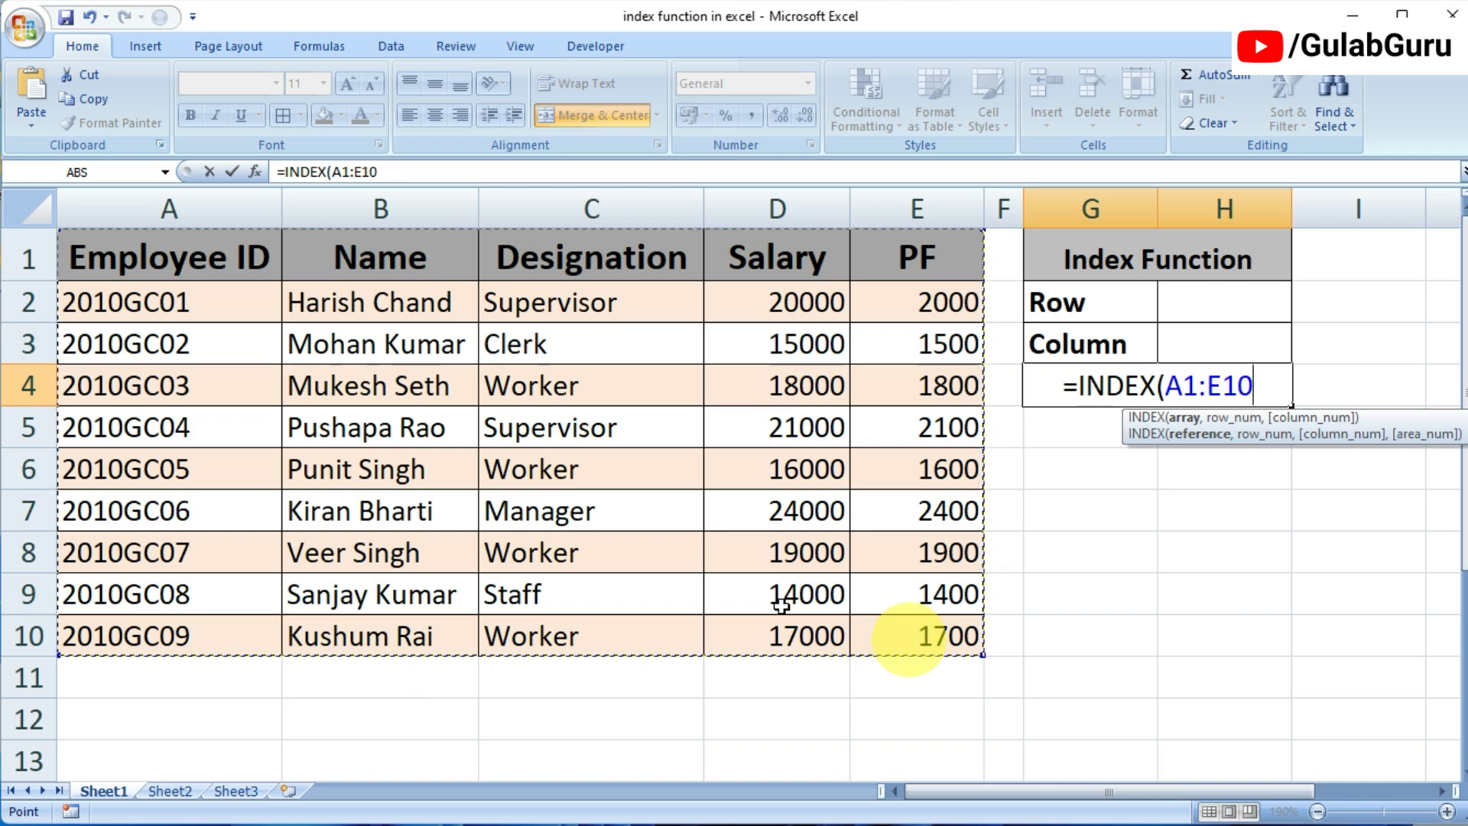
pyautogui.moveTo(125, 258); pyautogui.dragTo(884, 625)
pyautogui.click(170, 256)
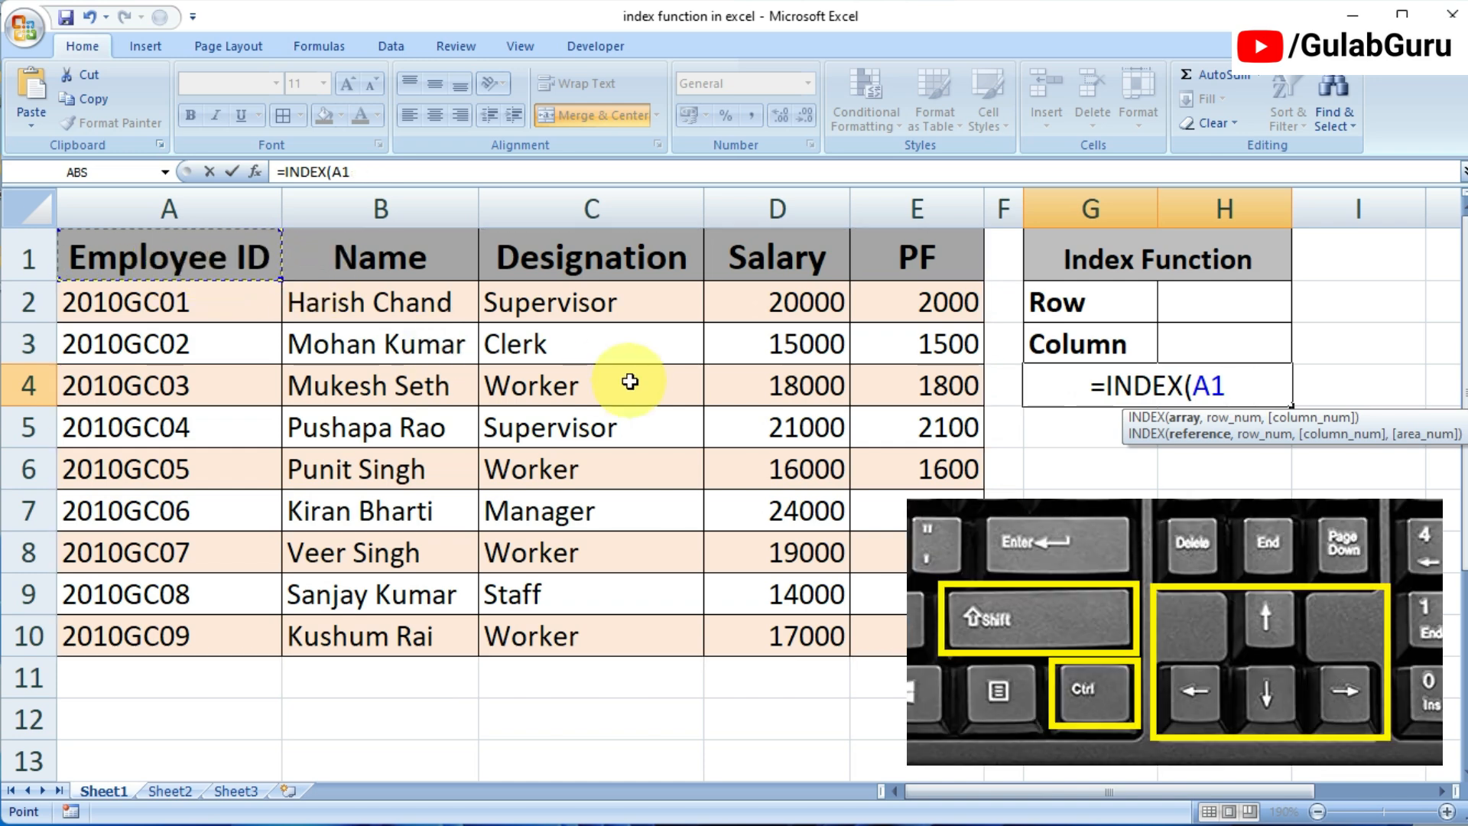
pyautogui.hotkey('ctrl', 'shift', 'Right')
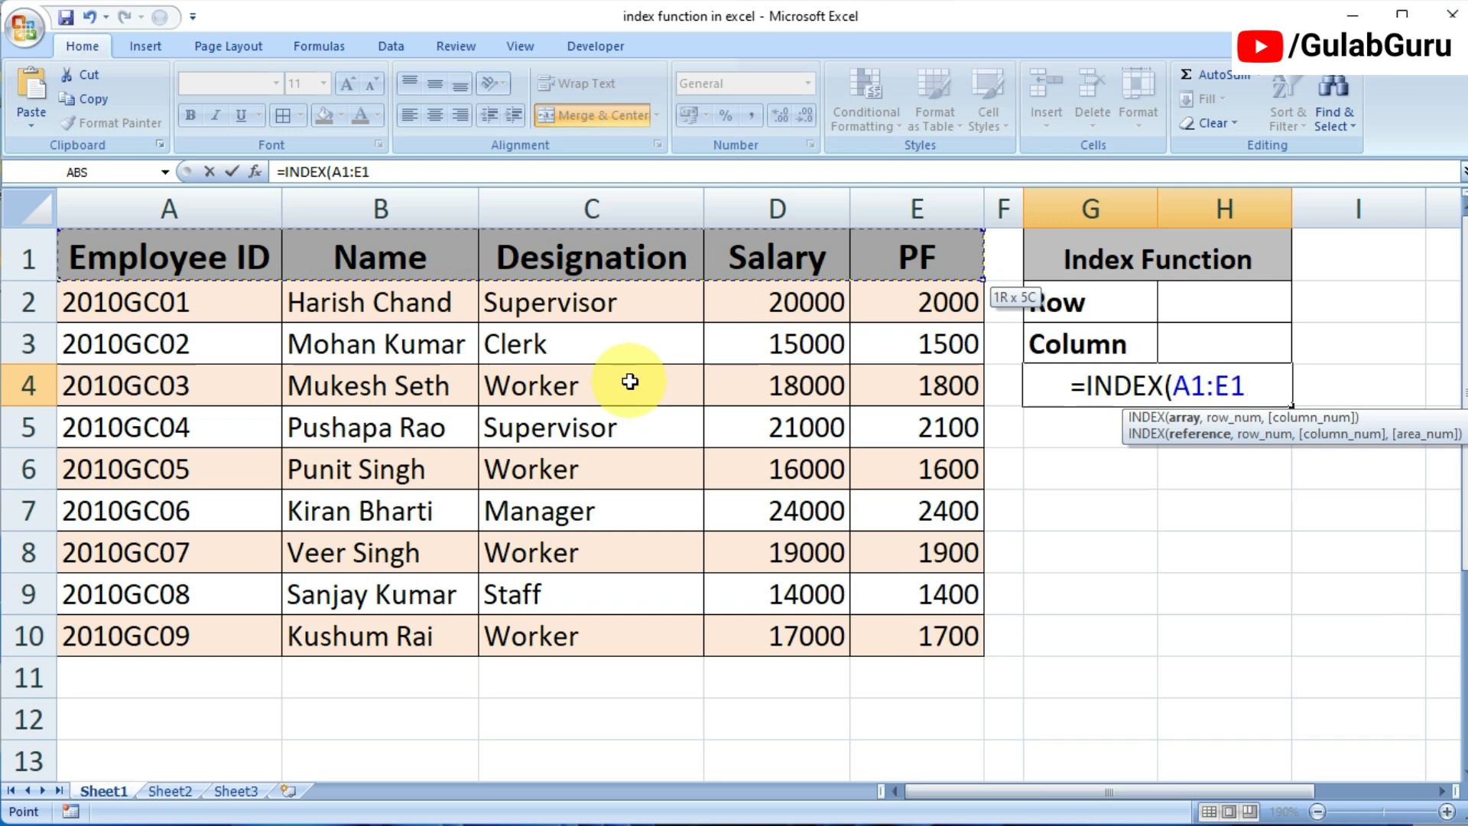
pyautogui.hotkey('ctrl', 'shift', 'Down')
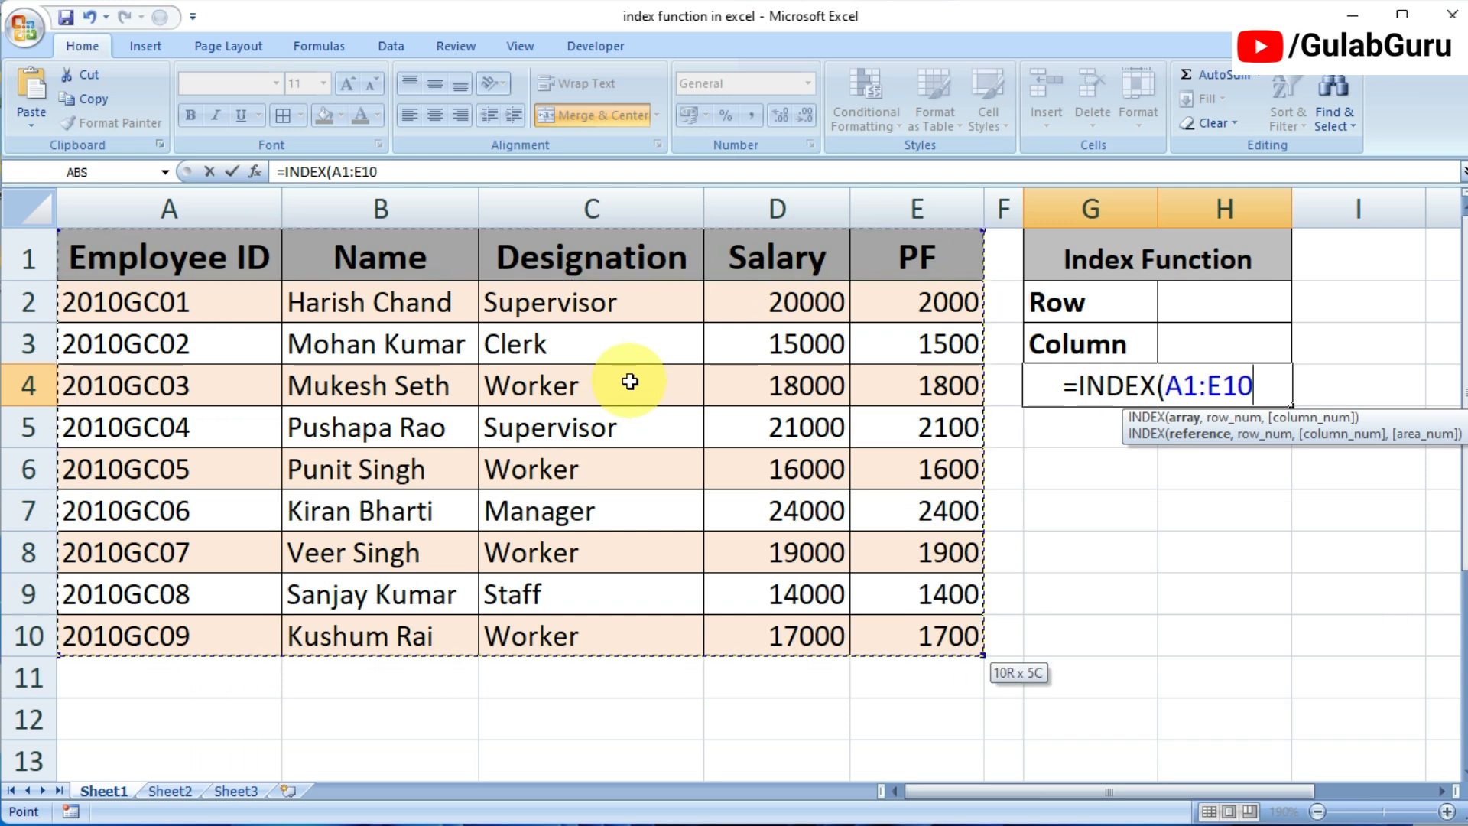
# Step: Complete the INDEX formula in G4 with row number 5 and column number 2
pyautogui.write(',')
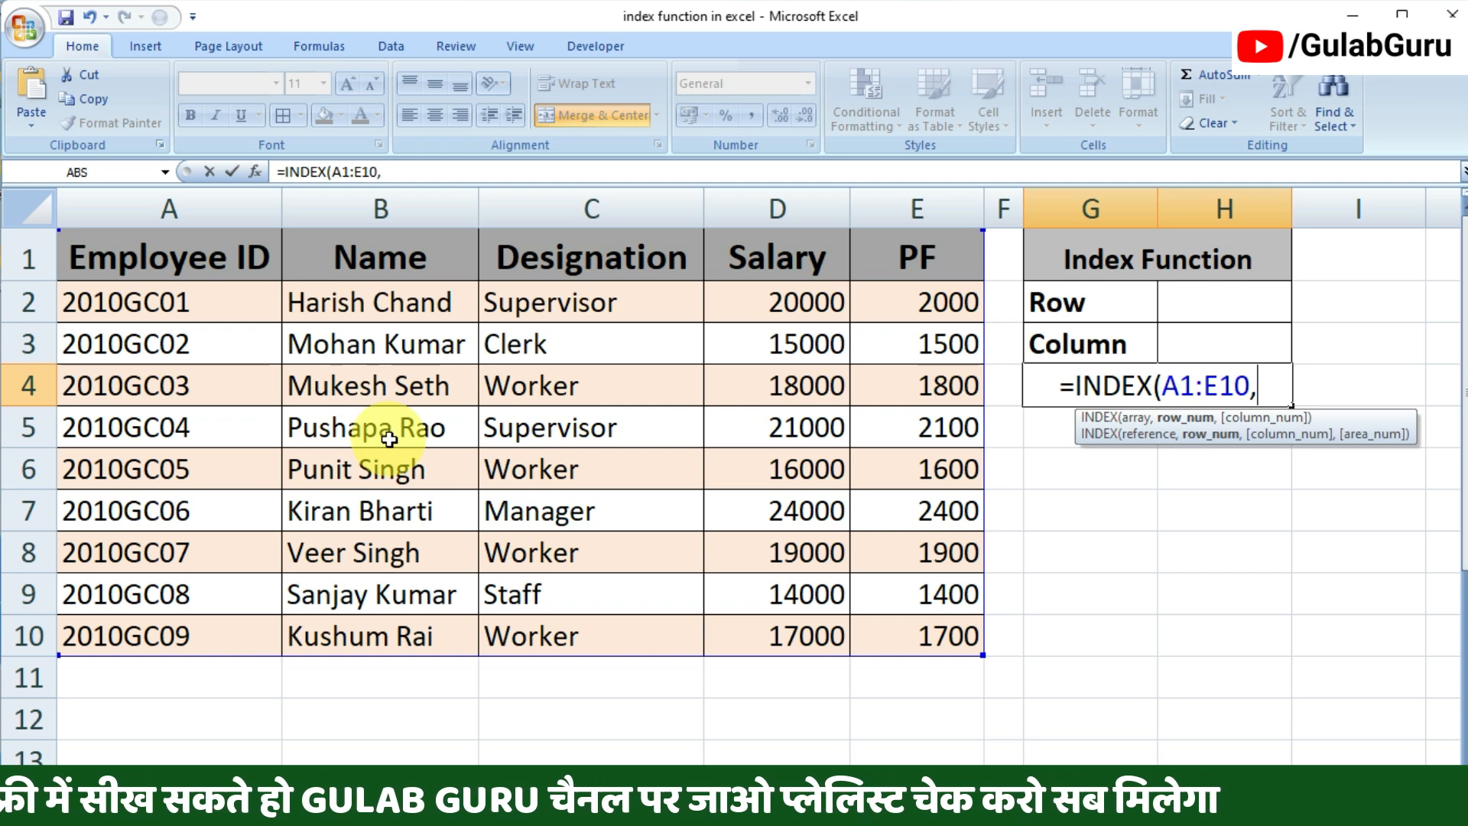
pyautogui.write('5')
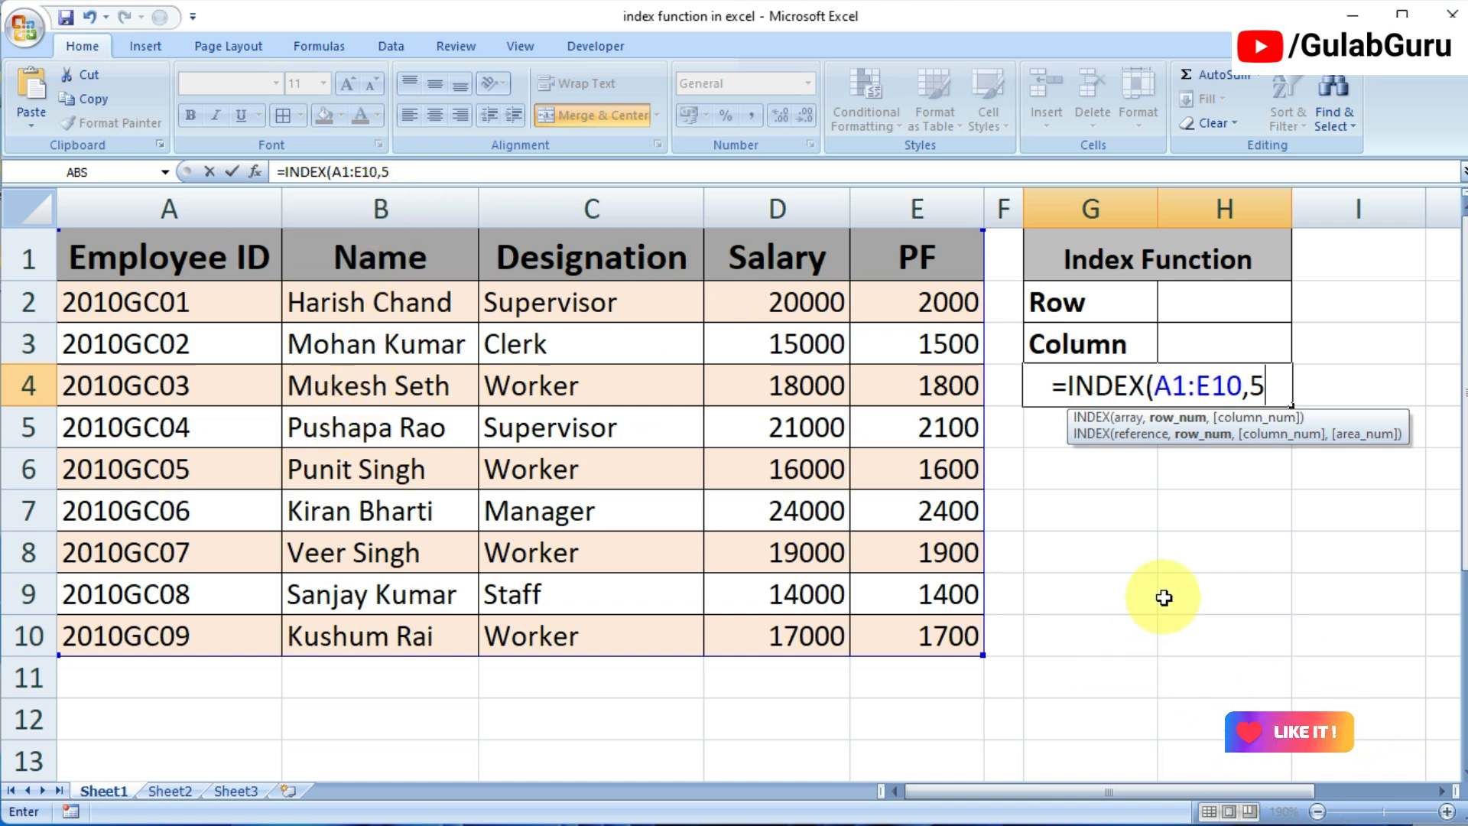
pyautogui.write(',2')
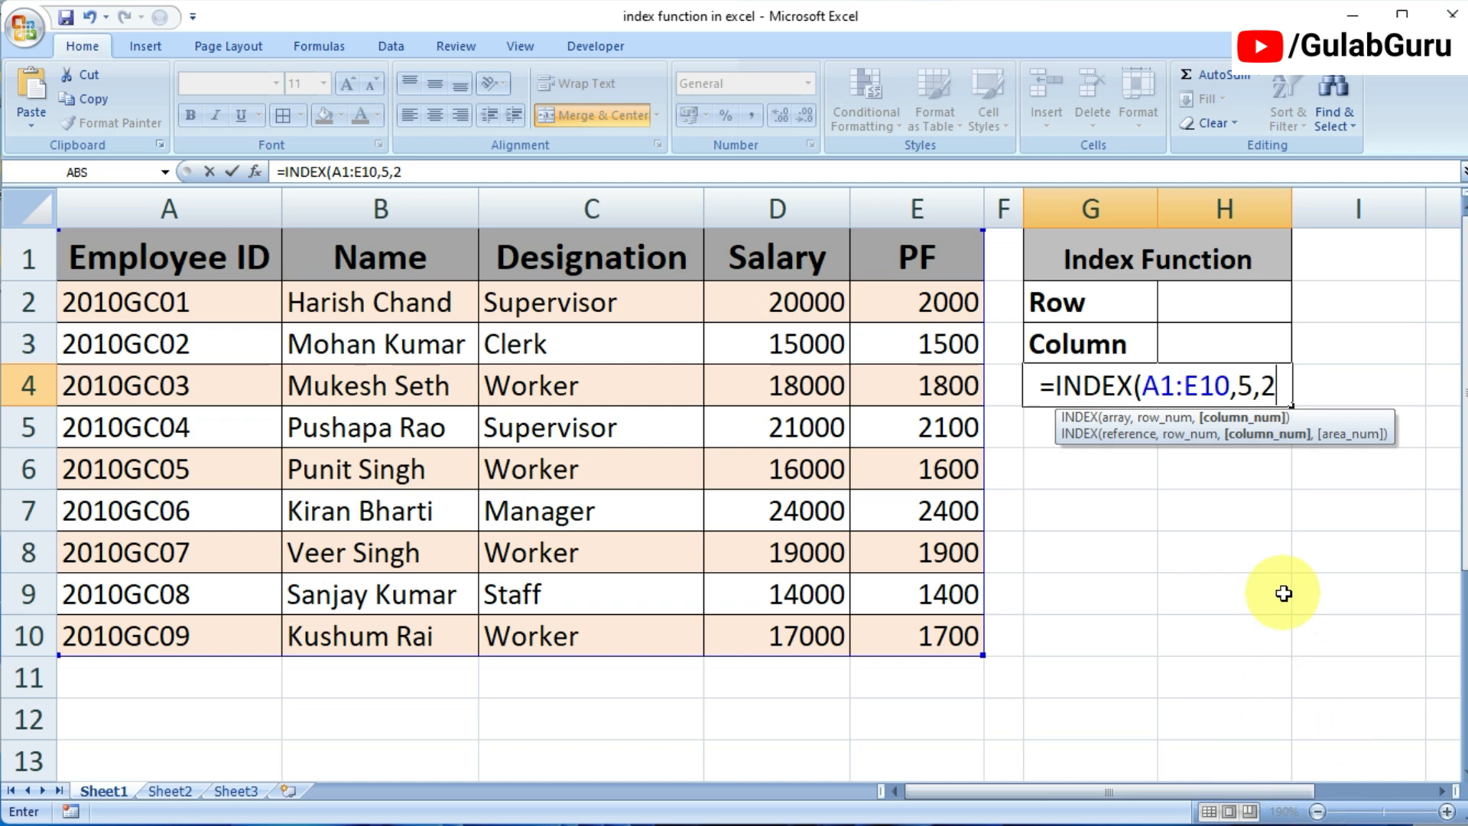
pyautogui.write(')')
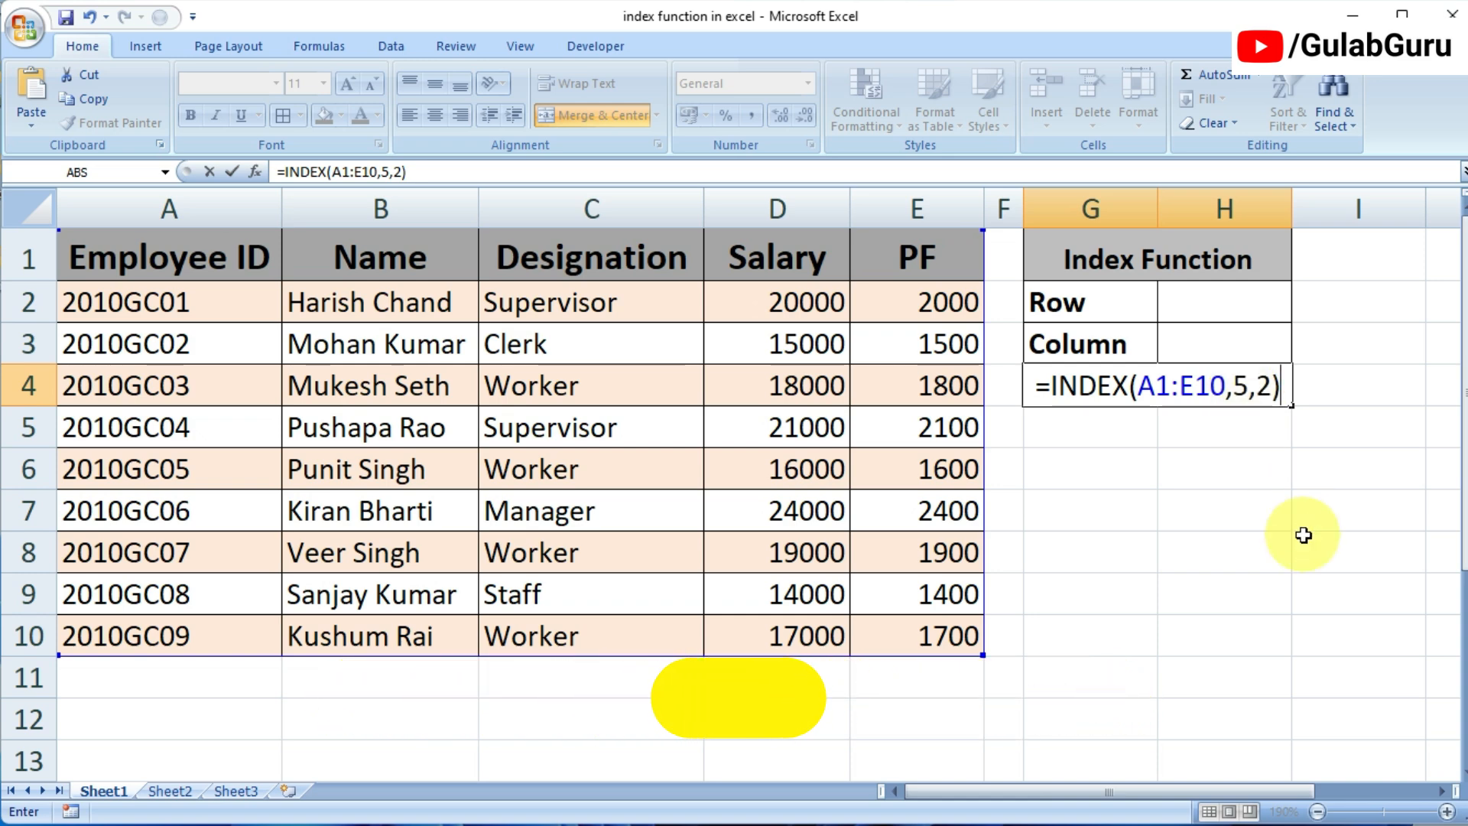
pyautogui.press('Return')
# Step: Change the column number in G4's INDEX formula to 4 to return the salary
pyautogui.click(1227, 390)
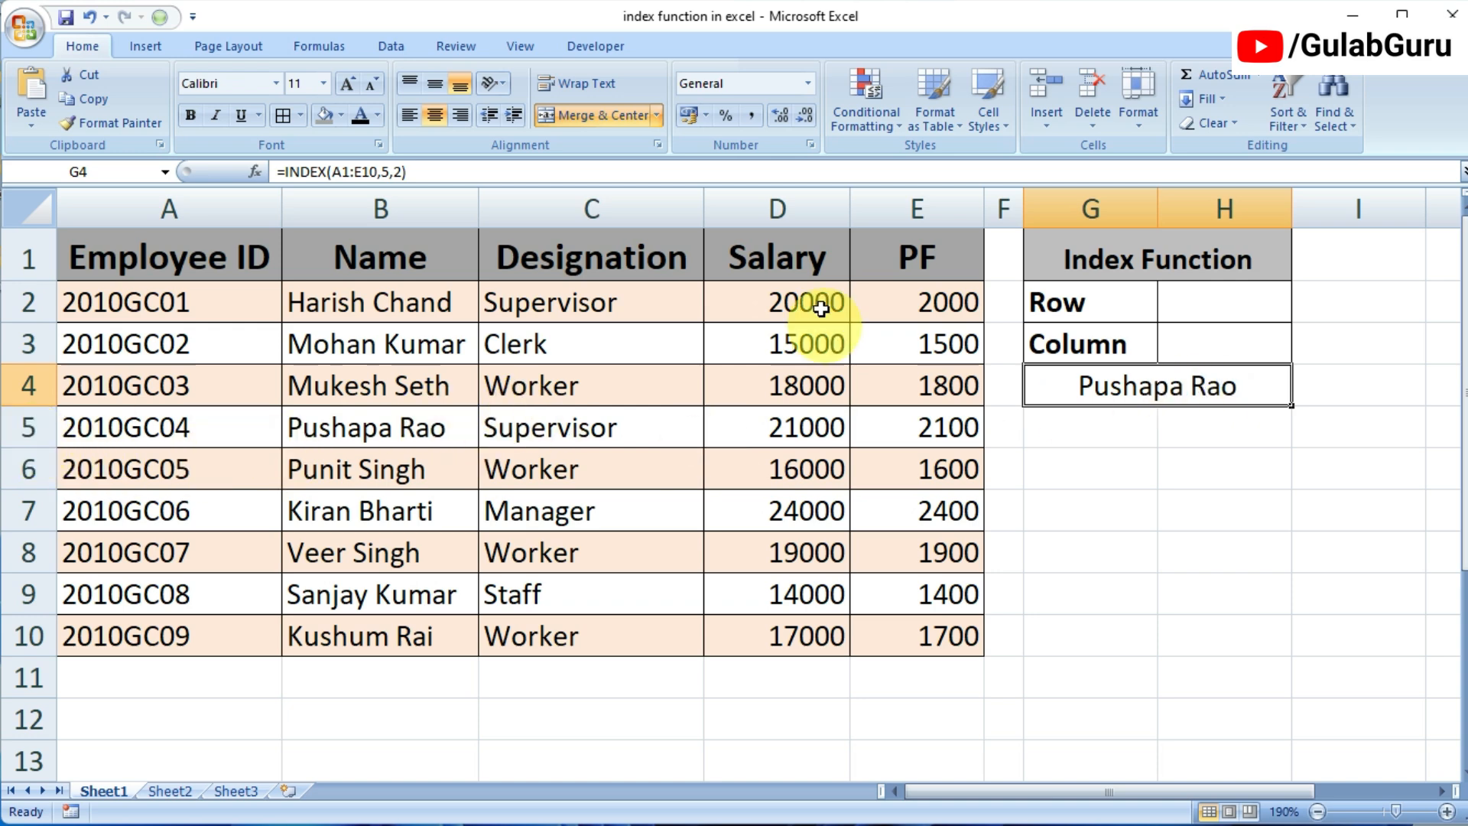
pyautogui.doubleClick(1215, 387)
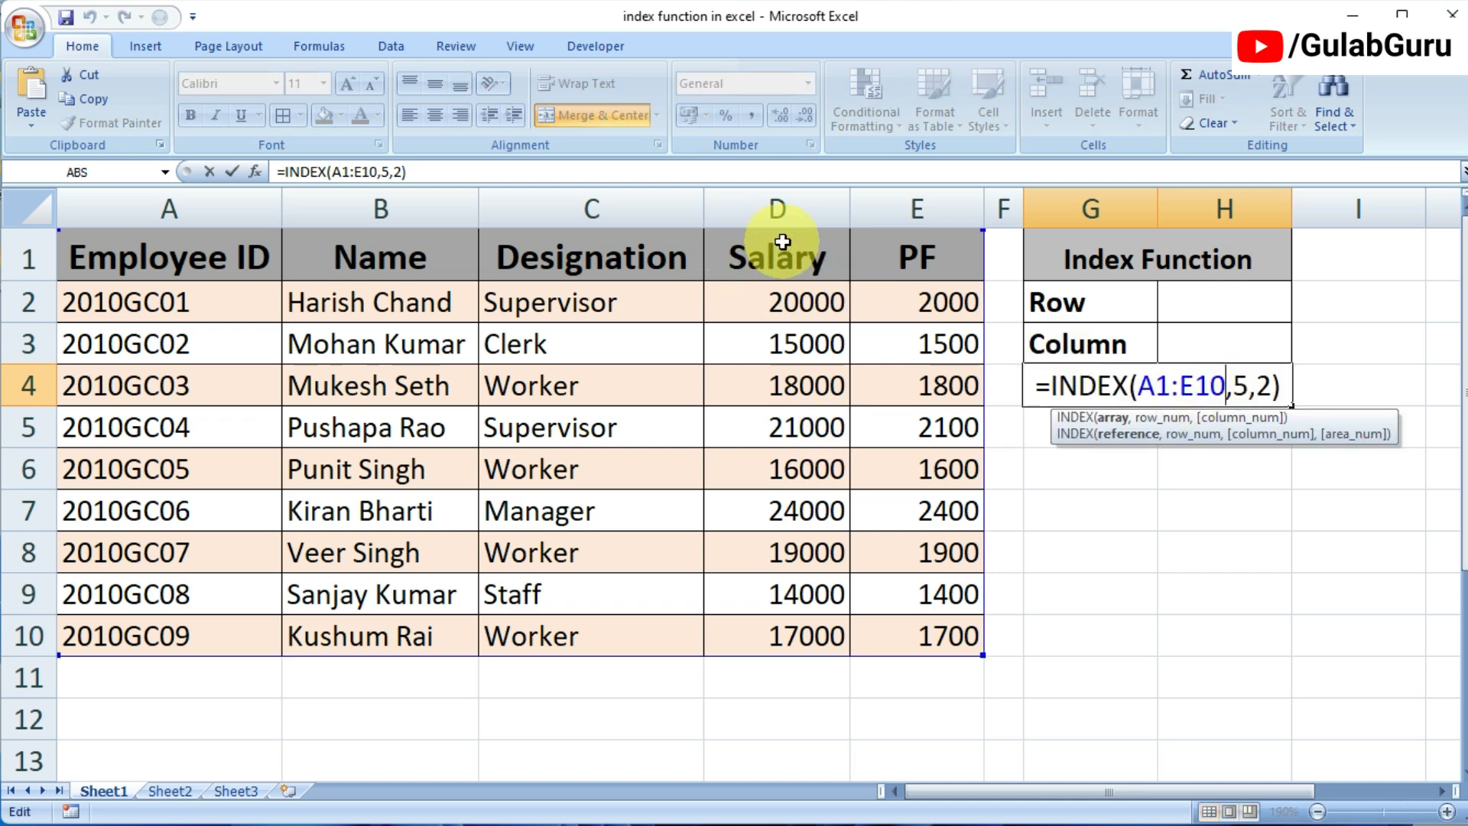
pyautogui.click(1264, 386)
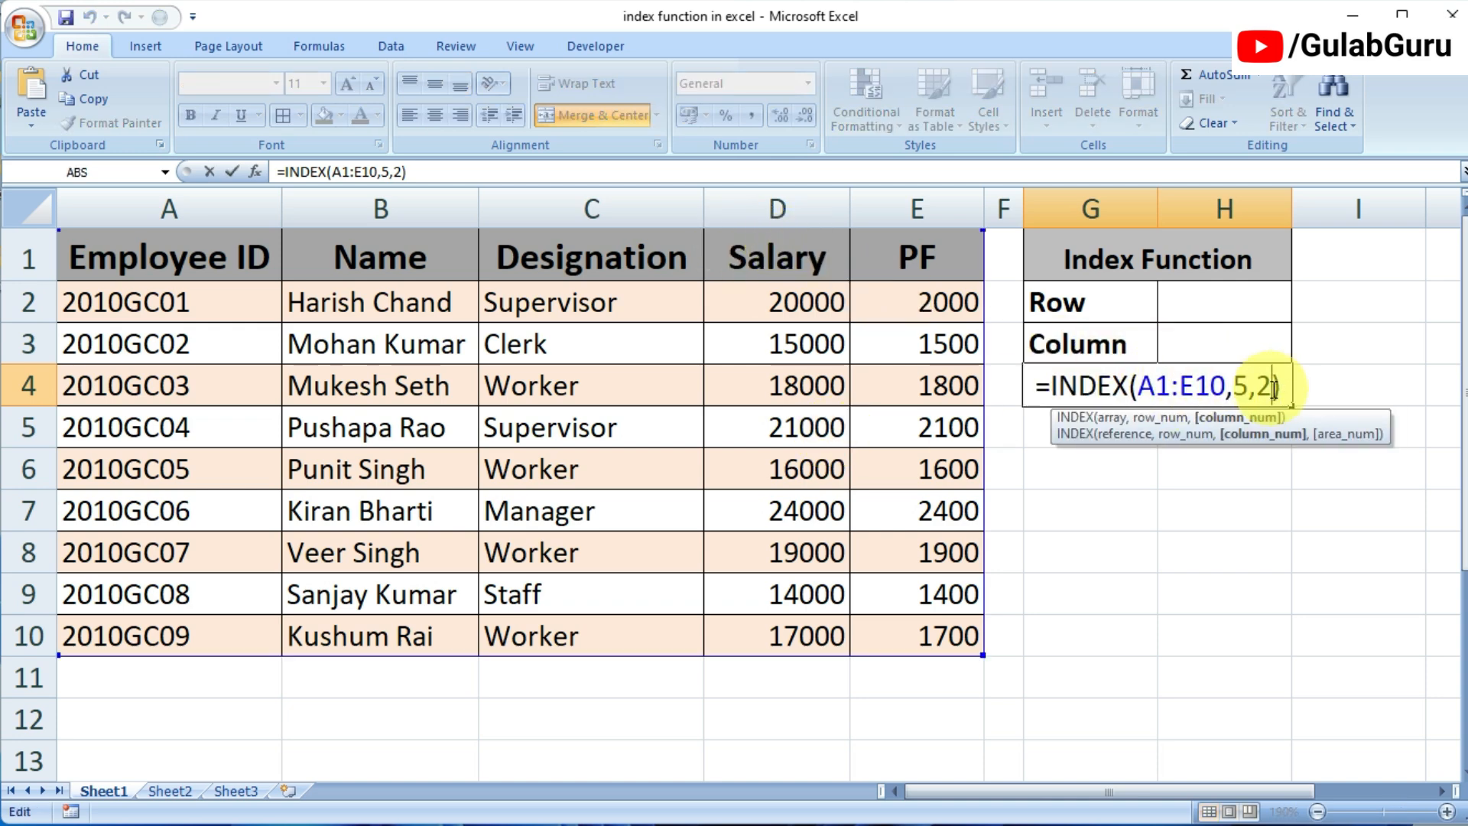
pyautogui.press('BackSpace')
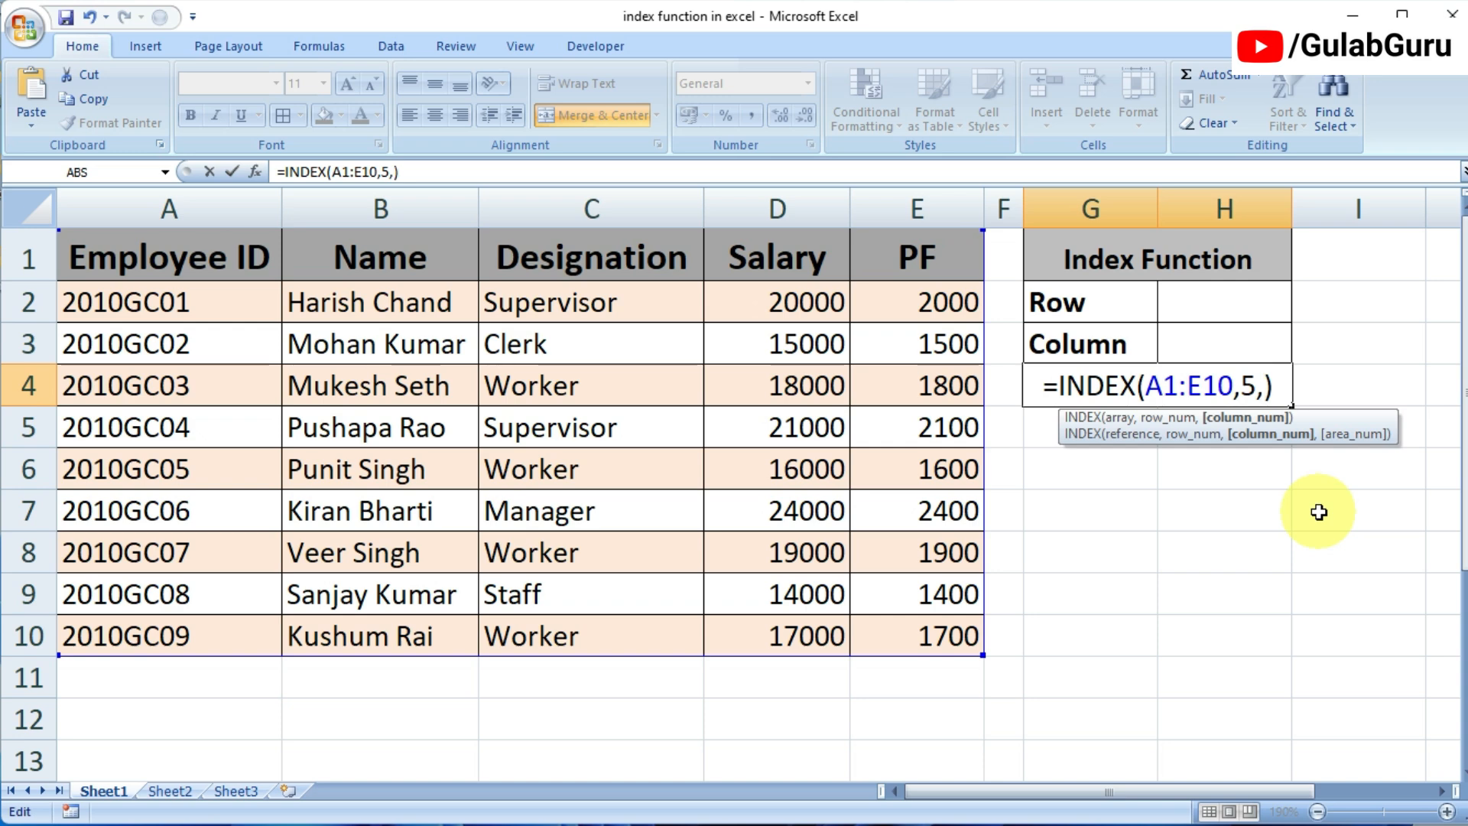
pyautogui.write('4')
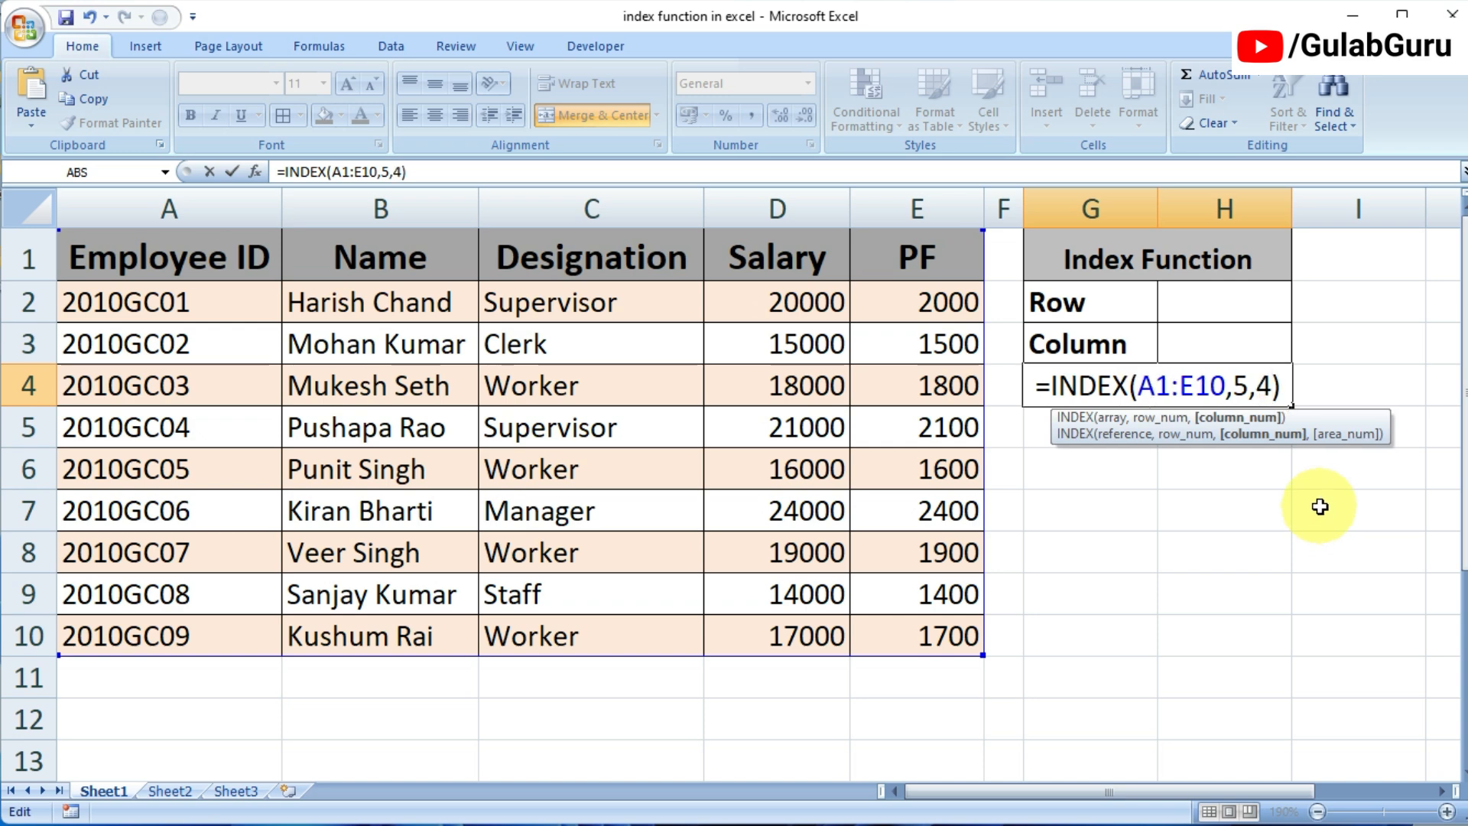
pyautogui.press('Return')
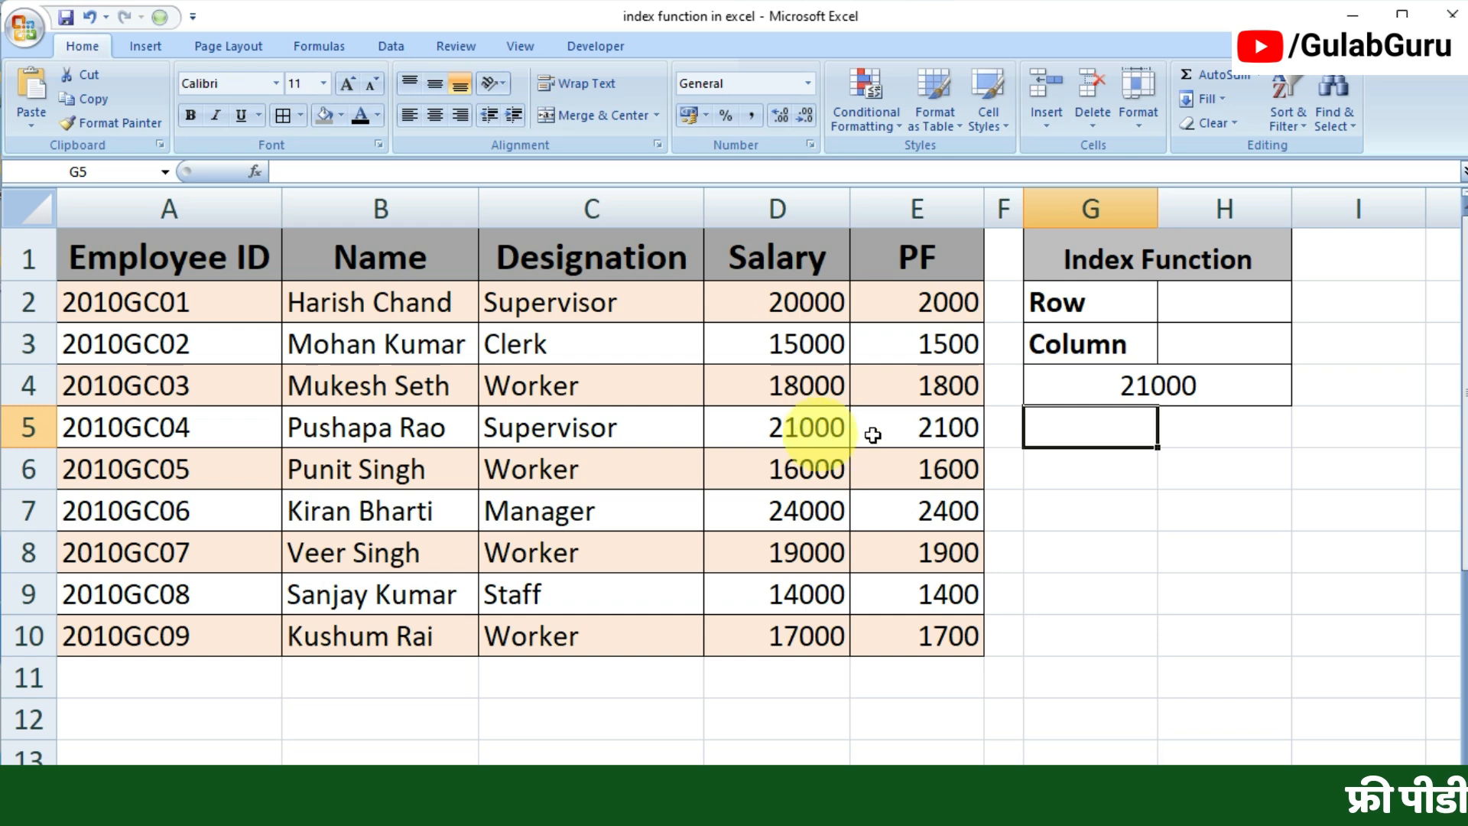
# Step: Change the column number in G4's INDEX formula to 3 to return the designation
pyautogui.click(1159, 385)
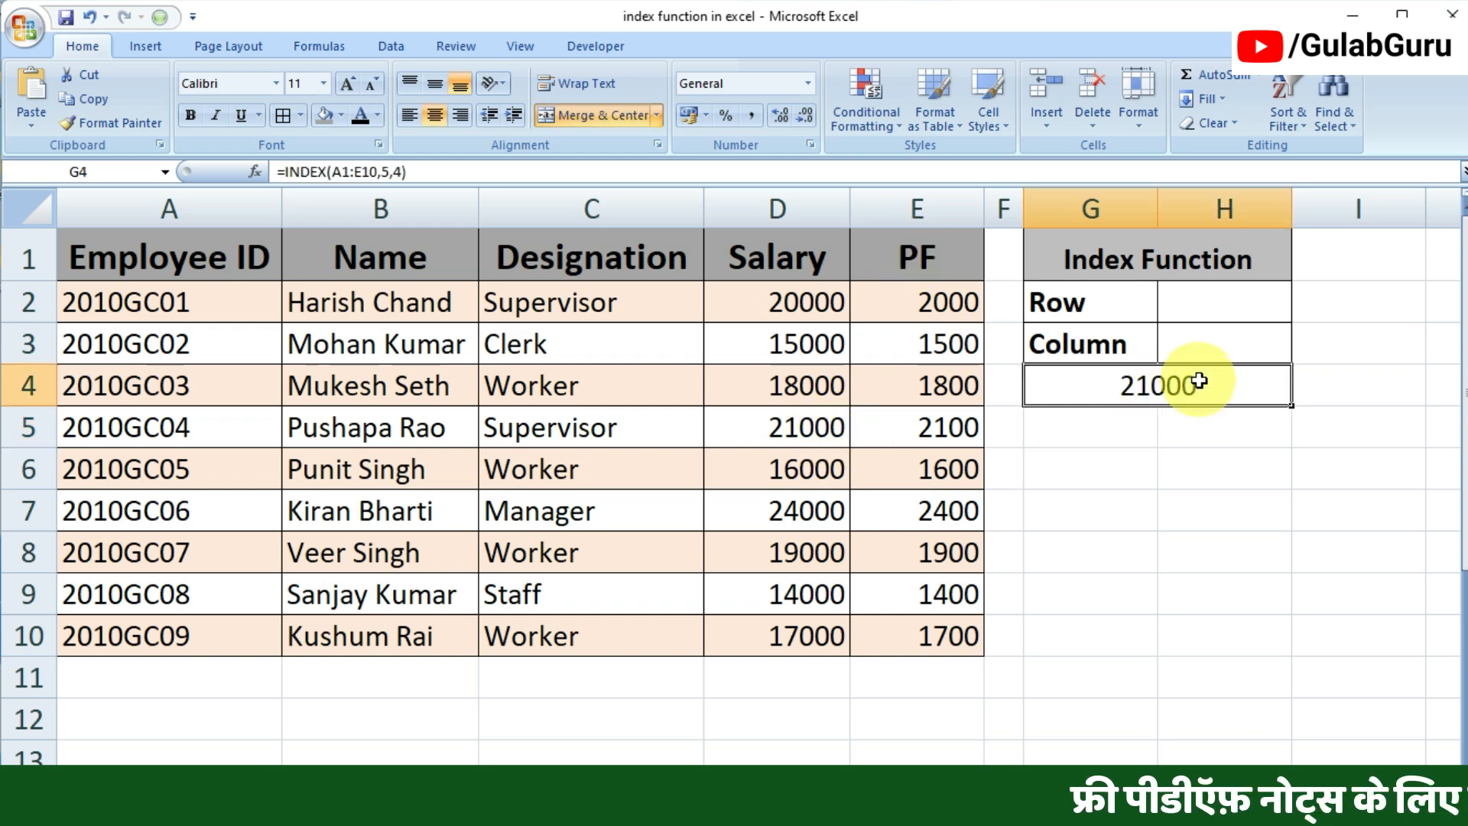
pyautogui.doubleClick(1233, 378)
pyautogui.click(1270, 386)
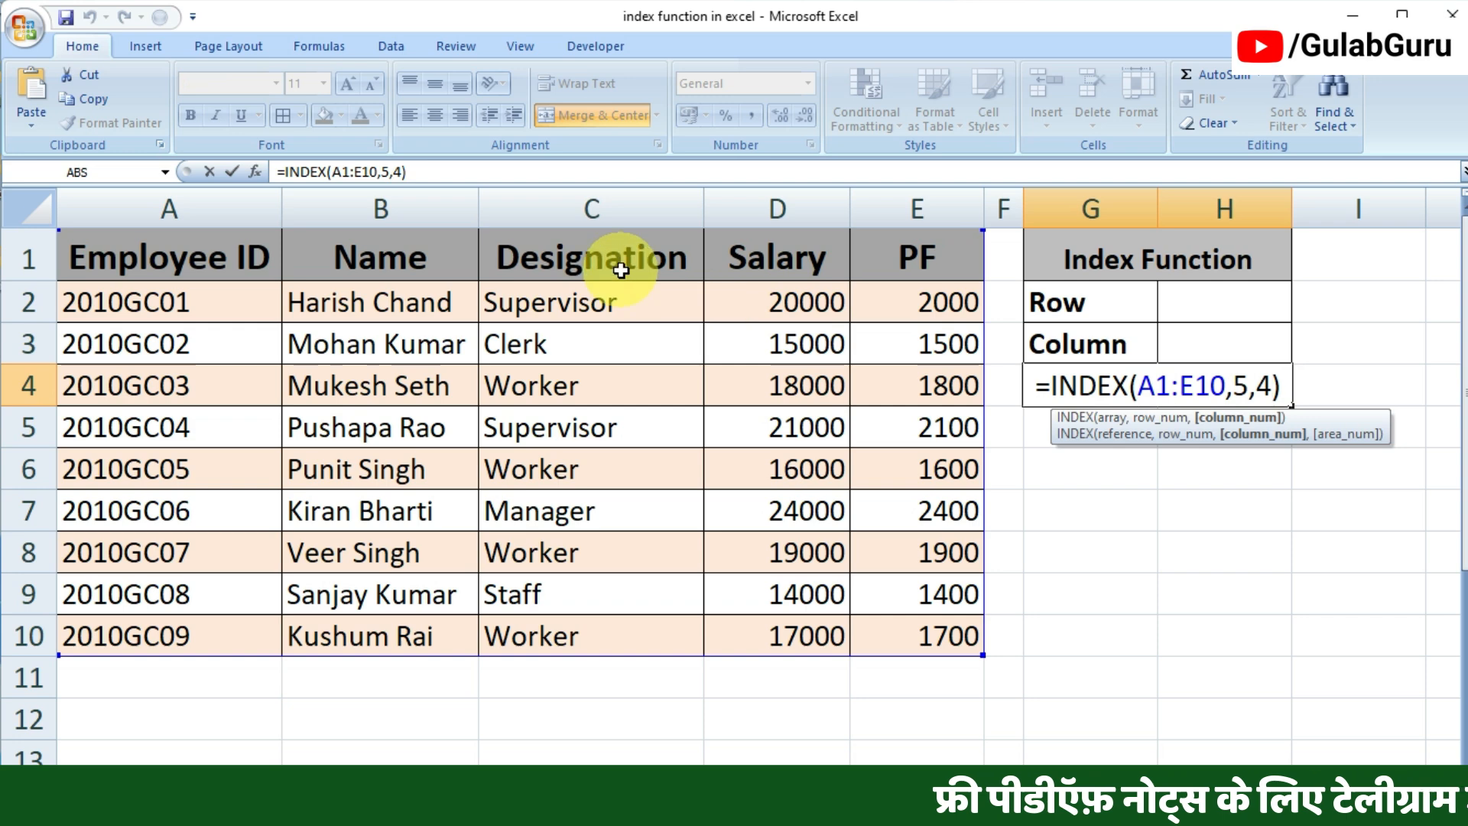
pyautogui.press('BackSpace')
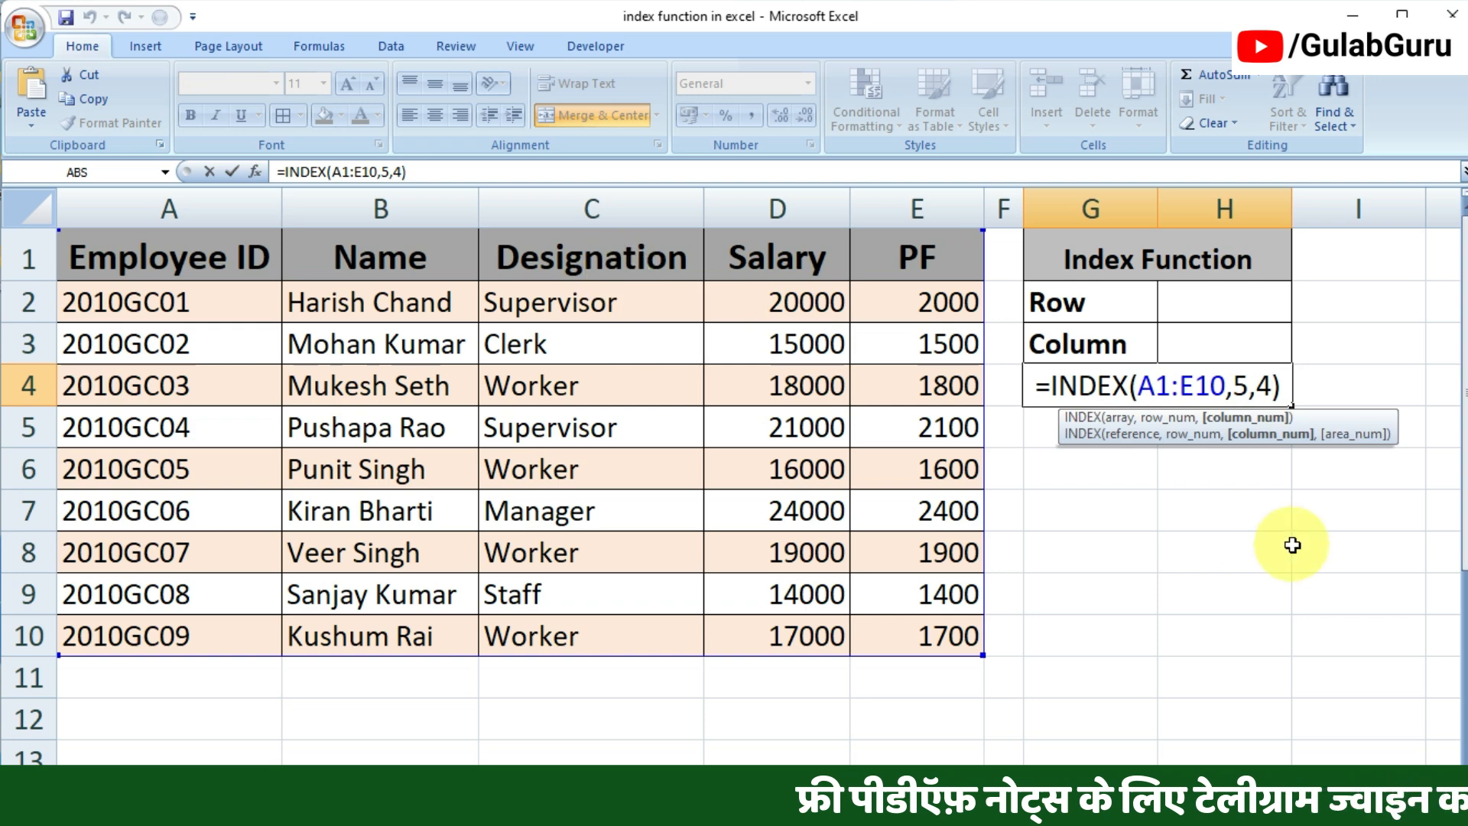
pyautogui.write('3')
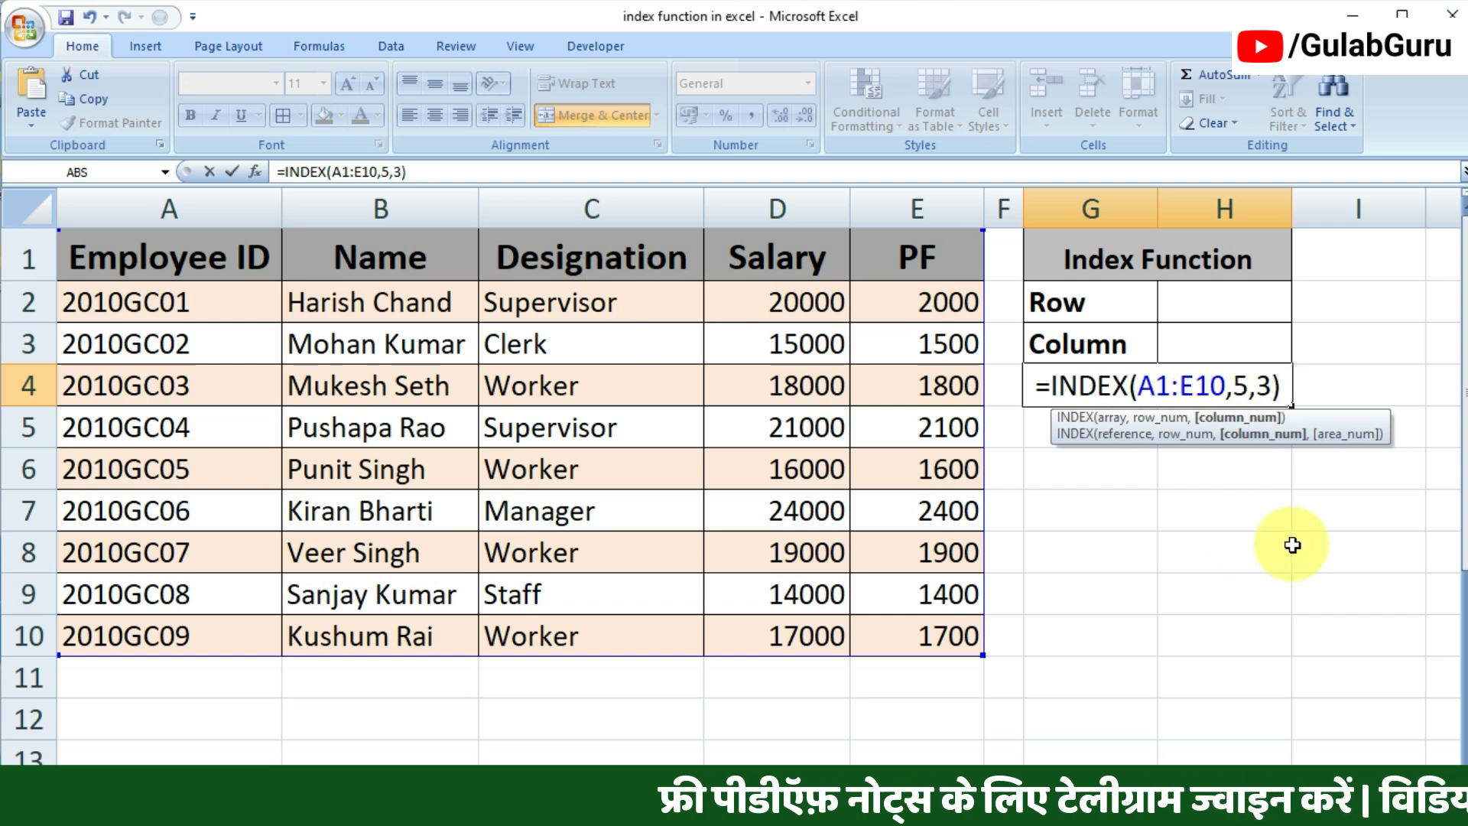
pyautogui.press('Return')
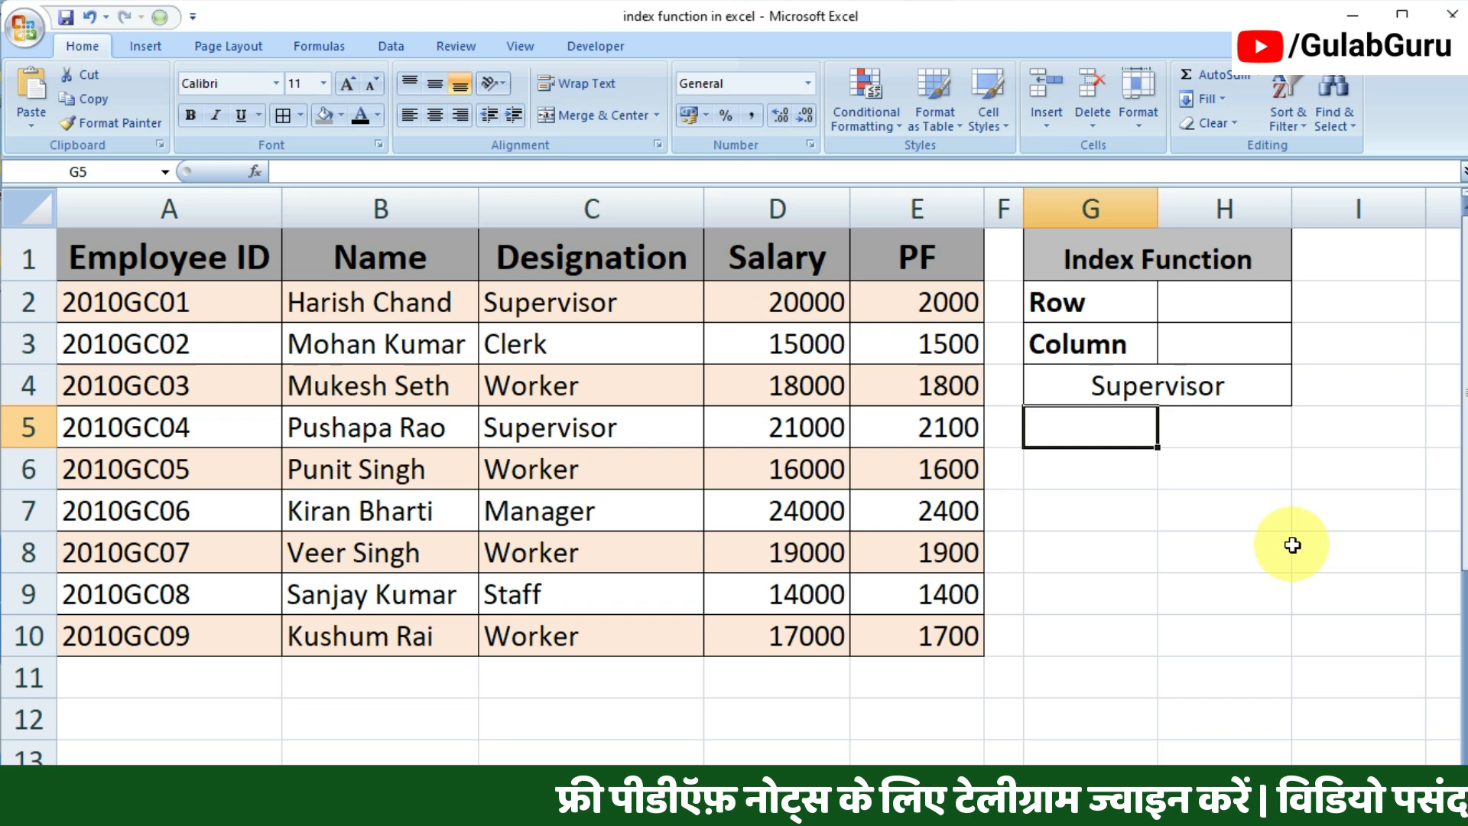
# Step: Clear the INDEX formula from merged cell G4
pyautogui.click(1171, 388)
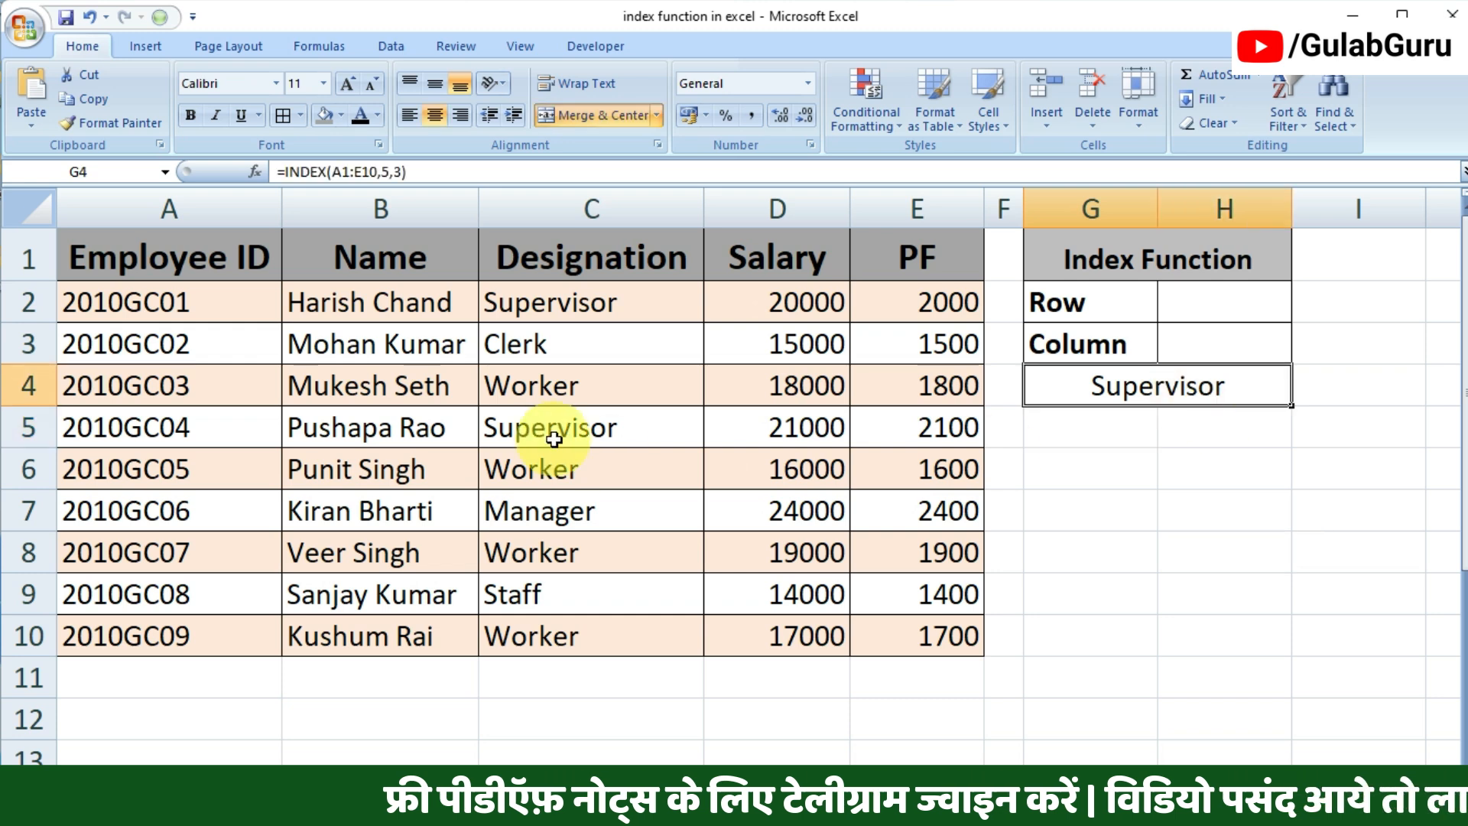
pyautogui.doubleClick(1182, 390)
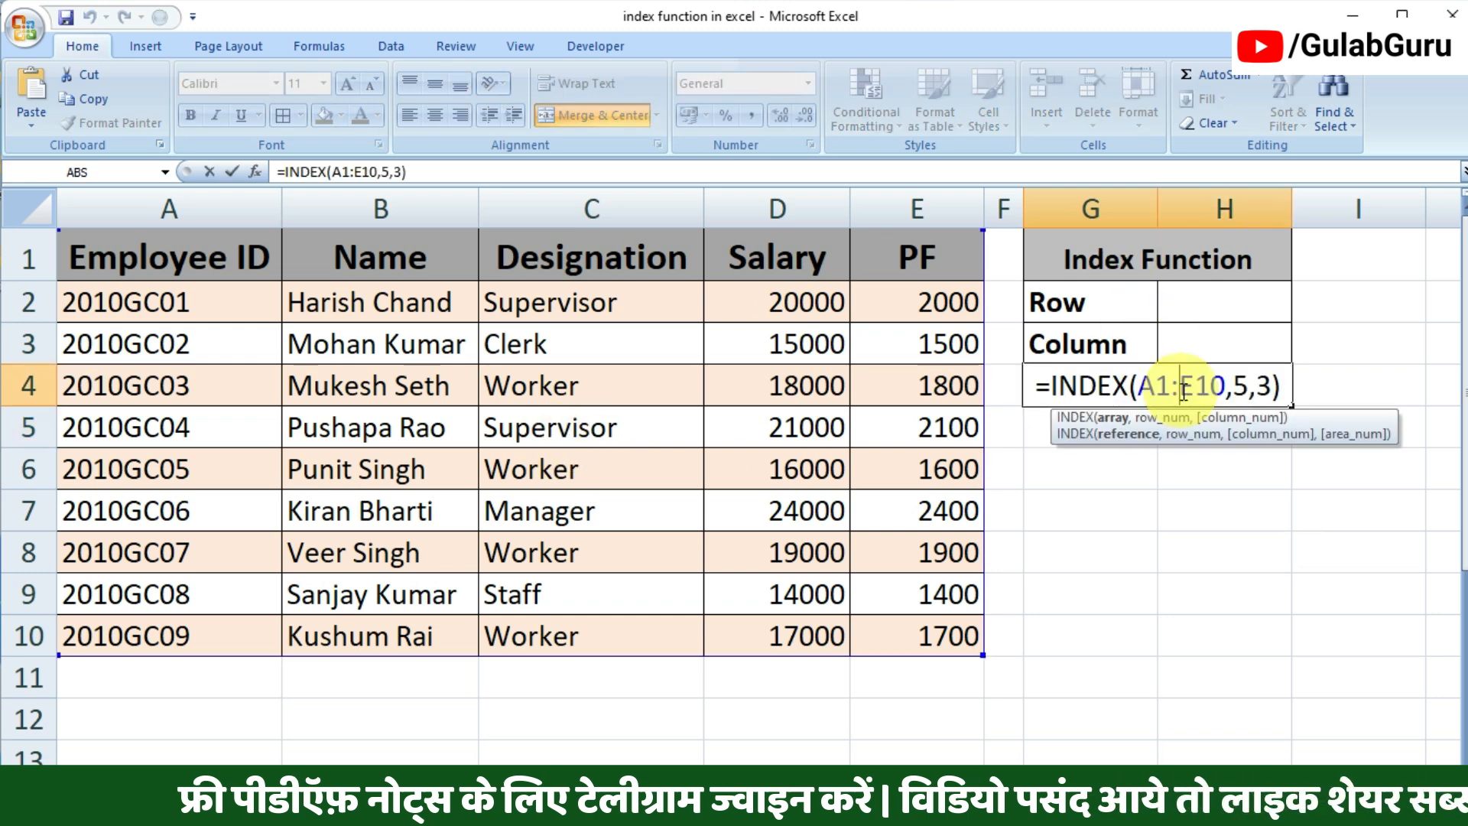
pyautogui.click(1285, 383)
pyautogui.press('BackSpace')
pyautogui.press('BackSpace')
pyautogui.press('BackSpace')
pyautogui.press('BackSpace')
pyautogui.press('BackSpace')
pyautogui.press('BackSpace')
pyautogui.press('BackSpace')
pyautogui.press('BackSpace')
pyautogui.press('BackSpace')
pyautogui.press('BackSpace')
pyautogui.press('BackSpace')
pyautogui.press('BackSpace')
pyautogui.press('BackSpace')
pyautogui.press('BackSpace')
pyautogui.press('BackSpace')
pyautogui.press('BackSpace')
pyautogui.press('BackSpace')
pyautogui.press('BackSpace')
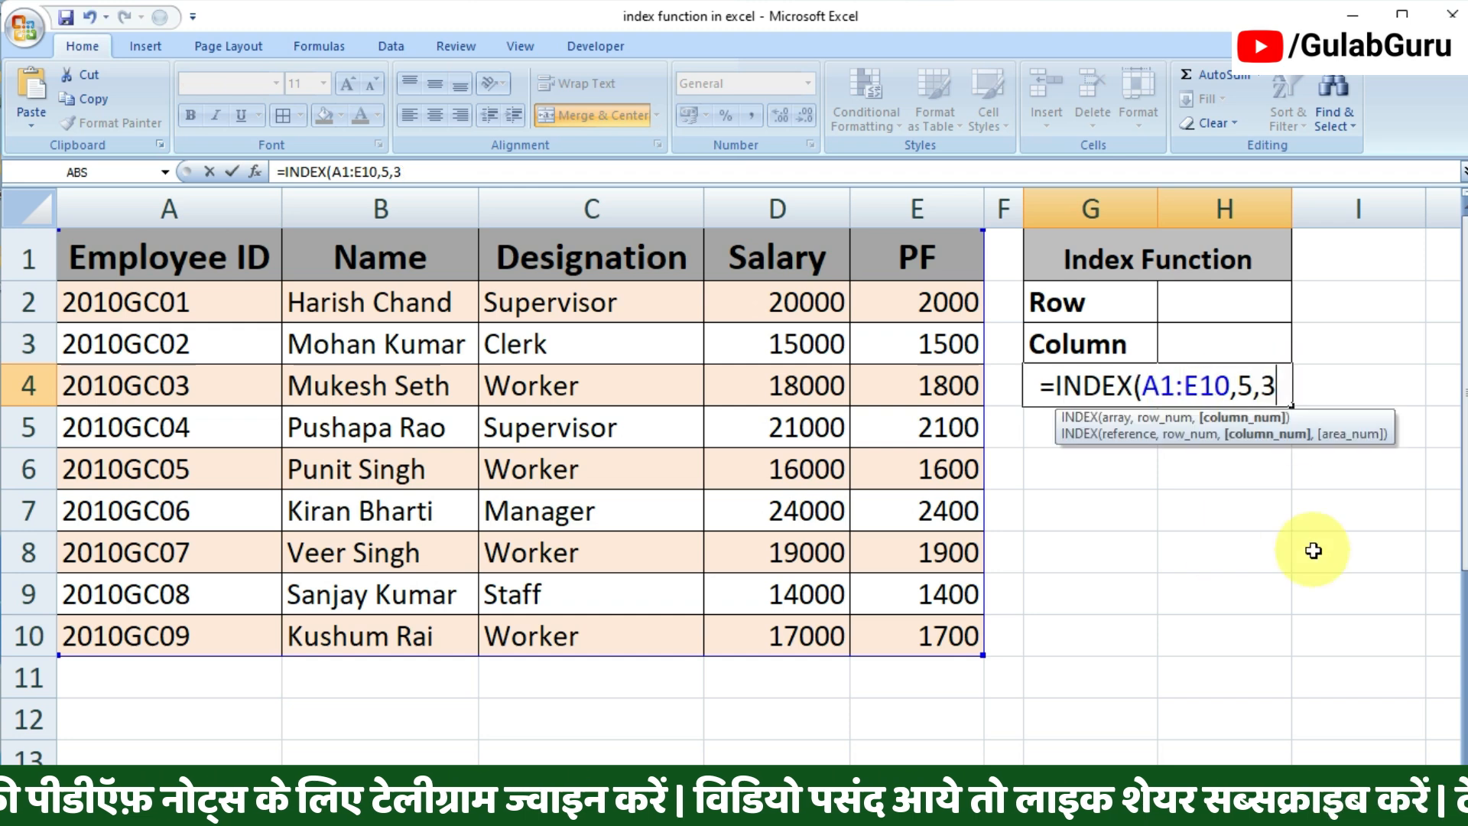
pyautogui.click(1206, 539)
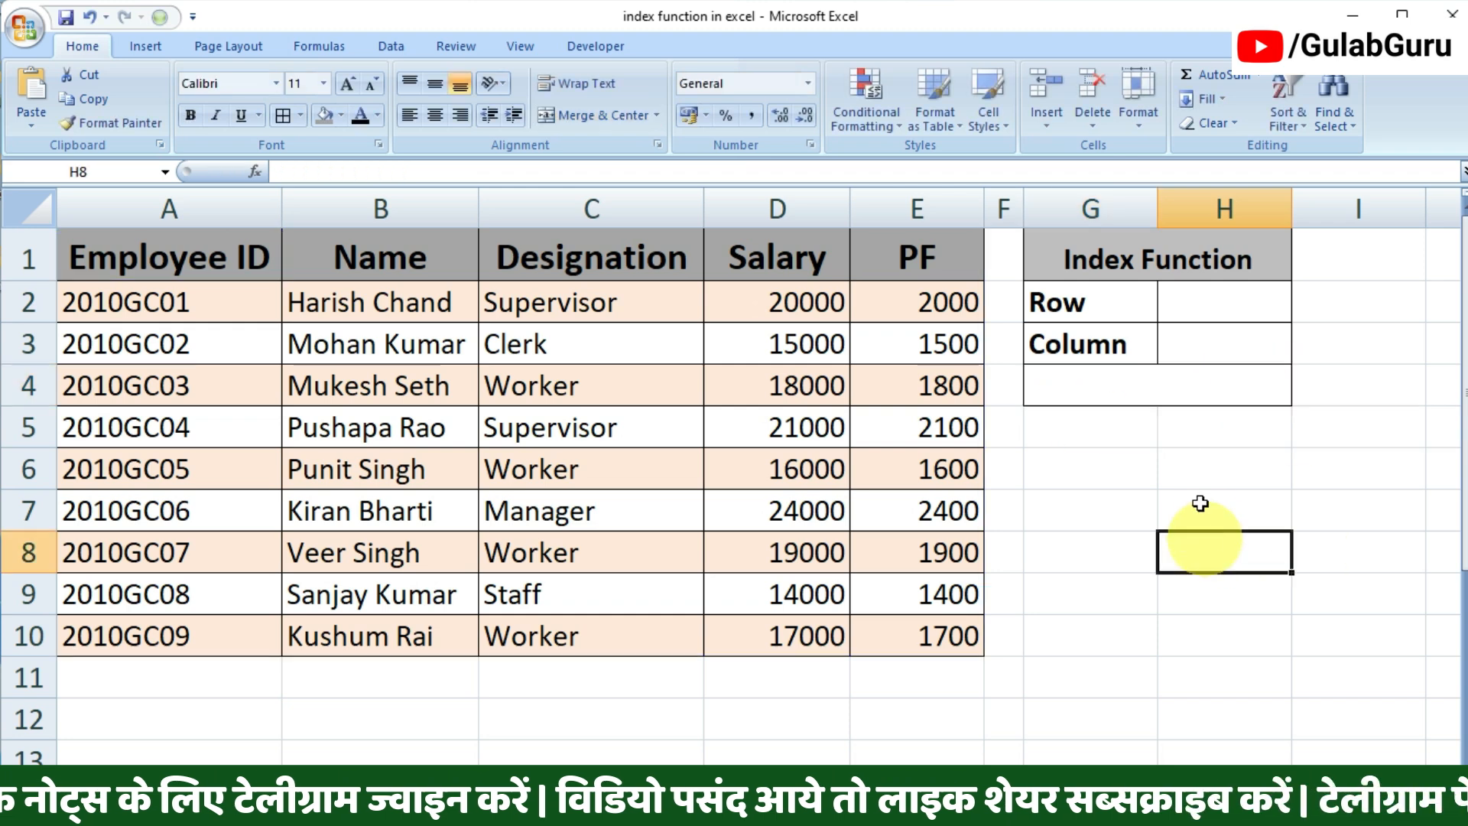
# Step: Start a new INDEX formula in the empty merged cell G4 using A1:E10 as the array
pyautogui.click(1166, 388)
pyautogui.write('=in')
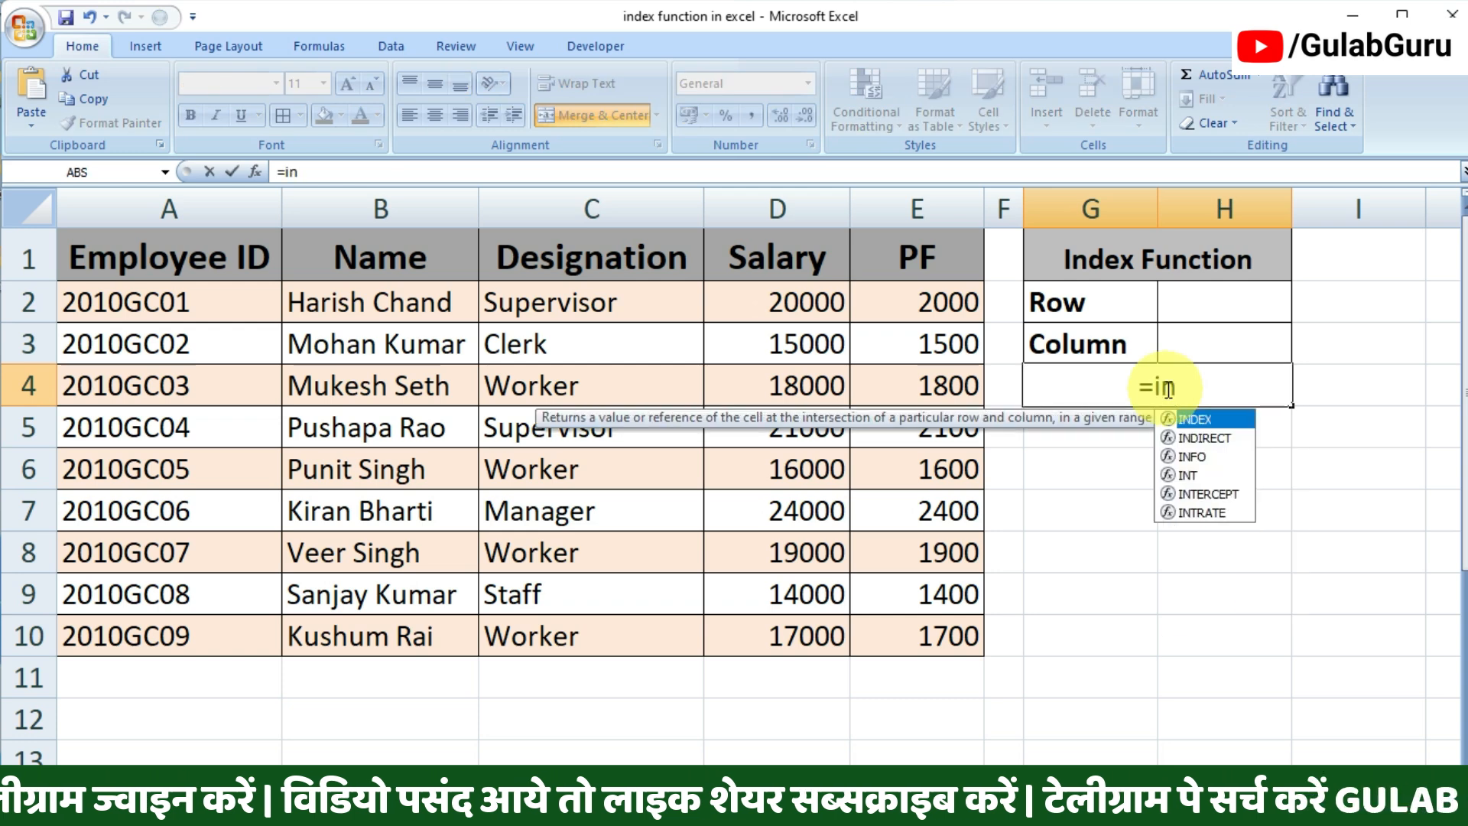
pyautogui.write('de')
pyautogui.press('Tab')
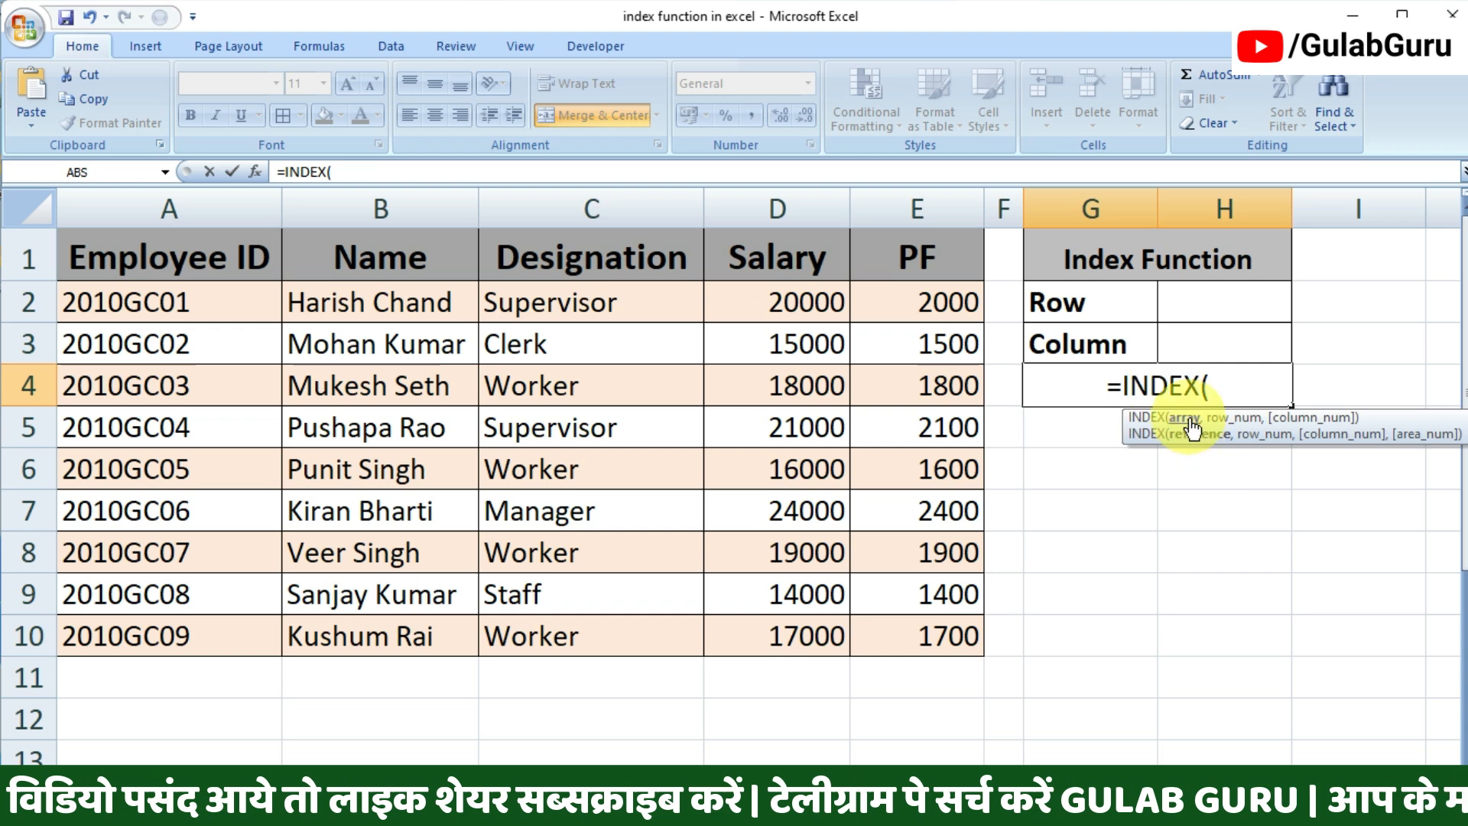
pyautogui.moveTo(72, 263); pyautogui.dragTo(153, 314)
pyautogui.moveTo(228, 352); pyautogui.dragTo(907, 622)
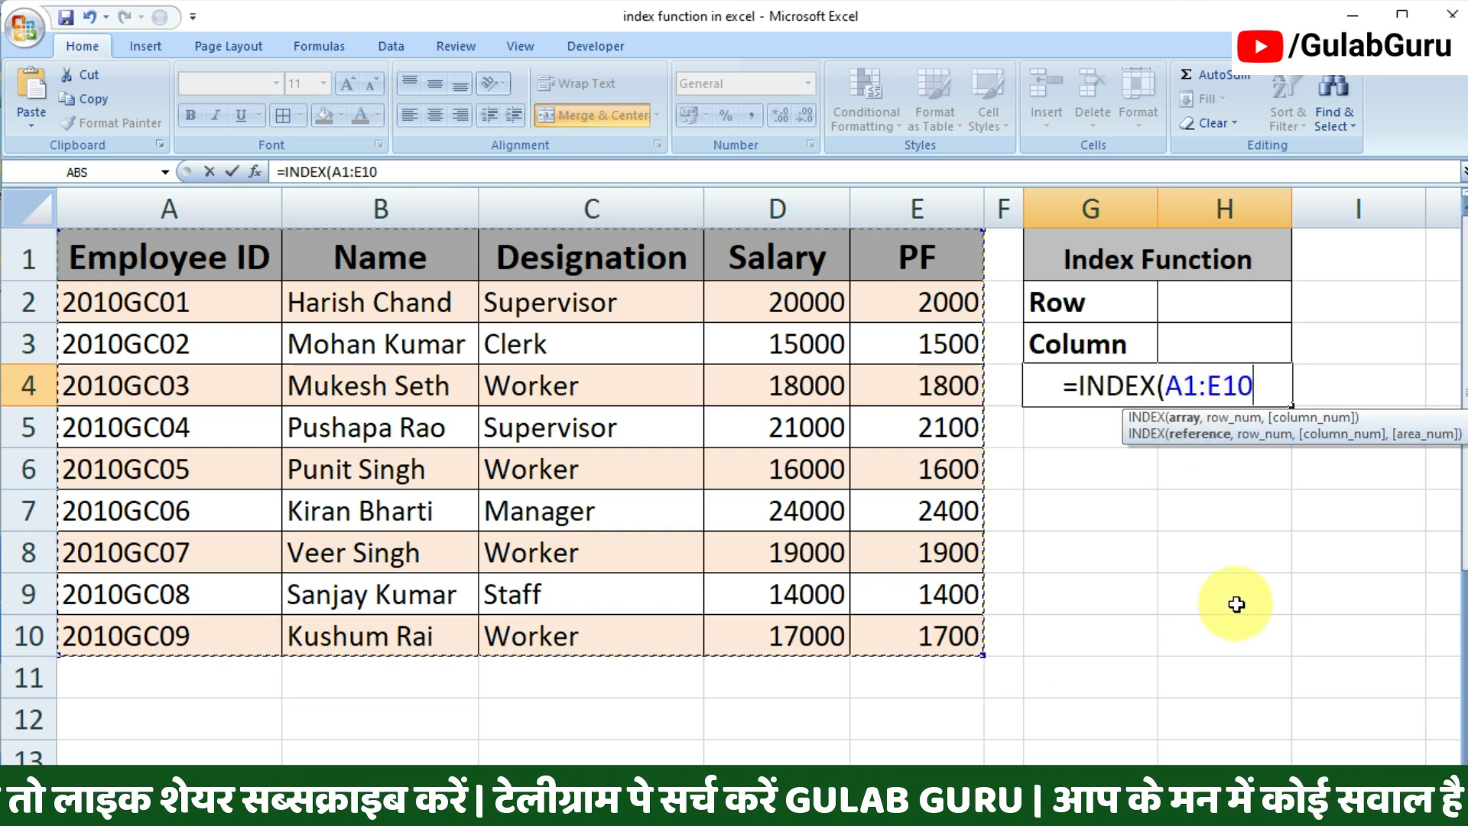
# Step: Complete G4's INDEX formula with H2 as the row number and H3 as the column number
pyautogui.write(',')
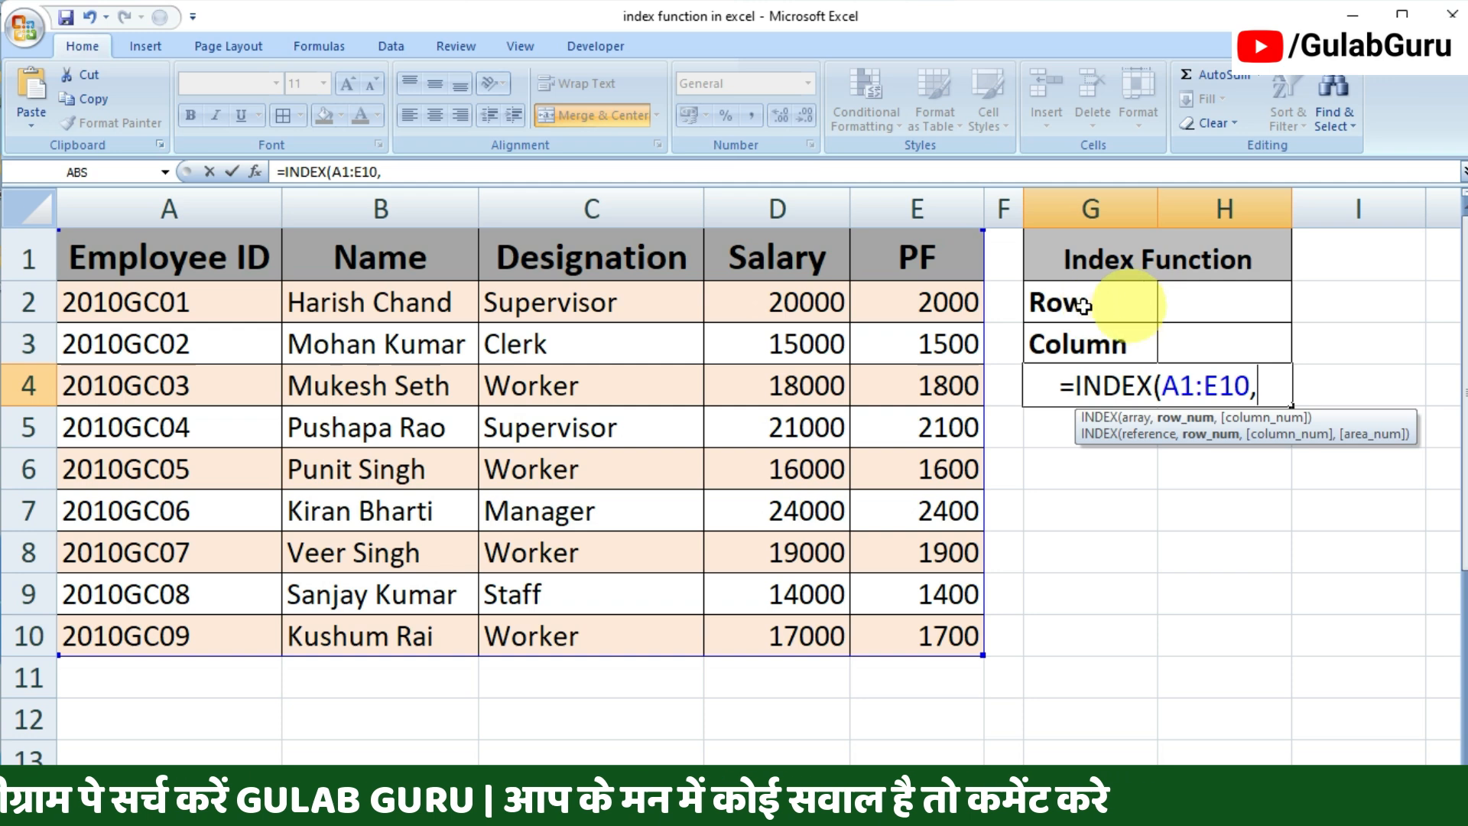
pyautogui.click(1224, 302)
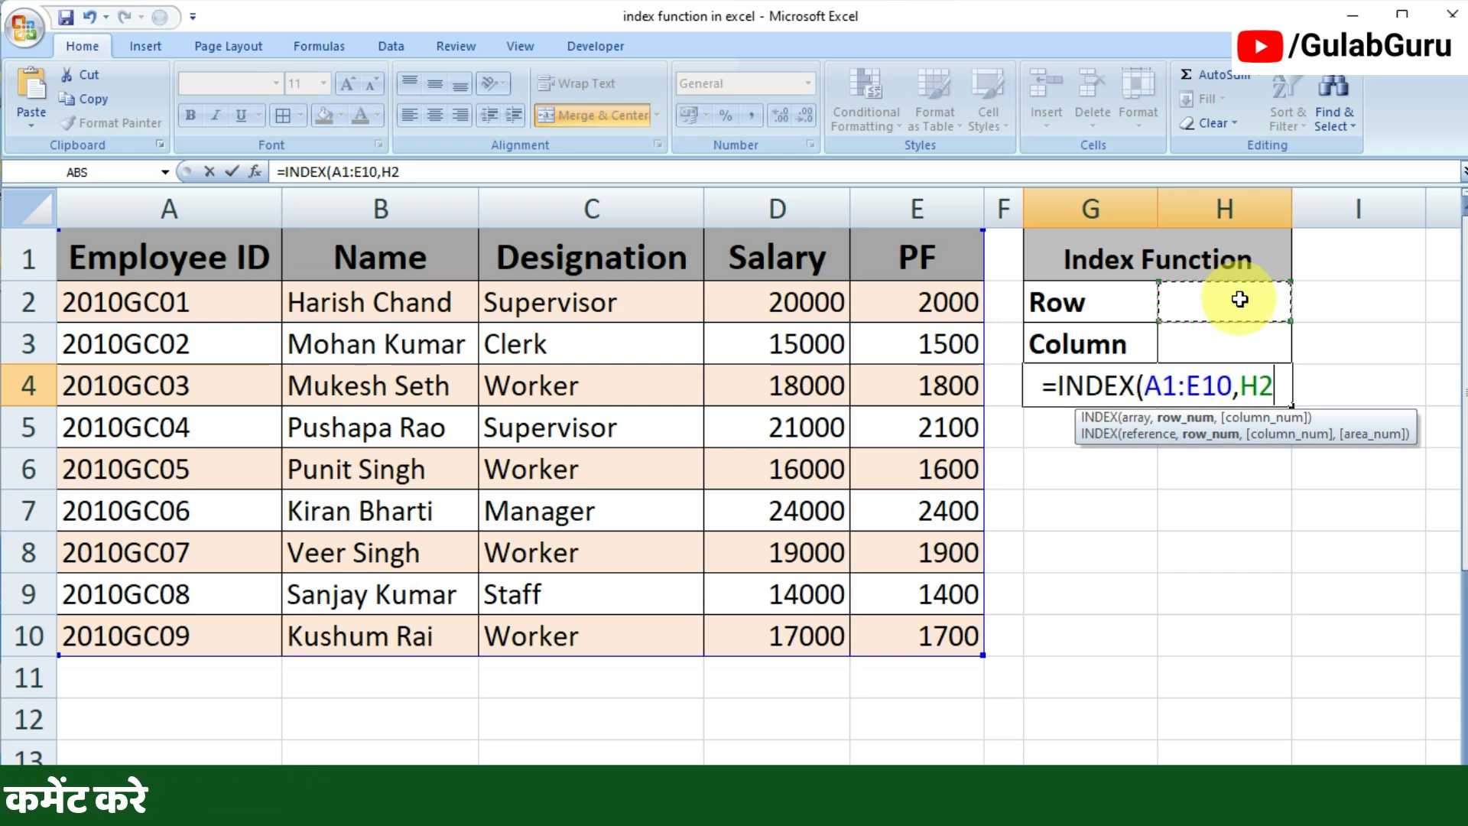
pyautogui.write(',')
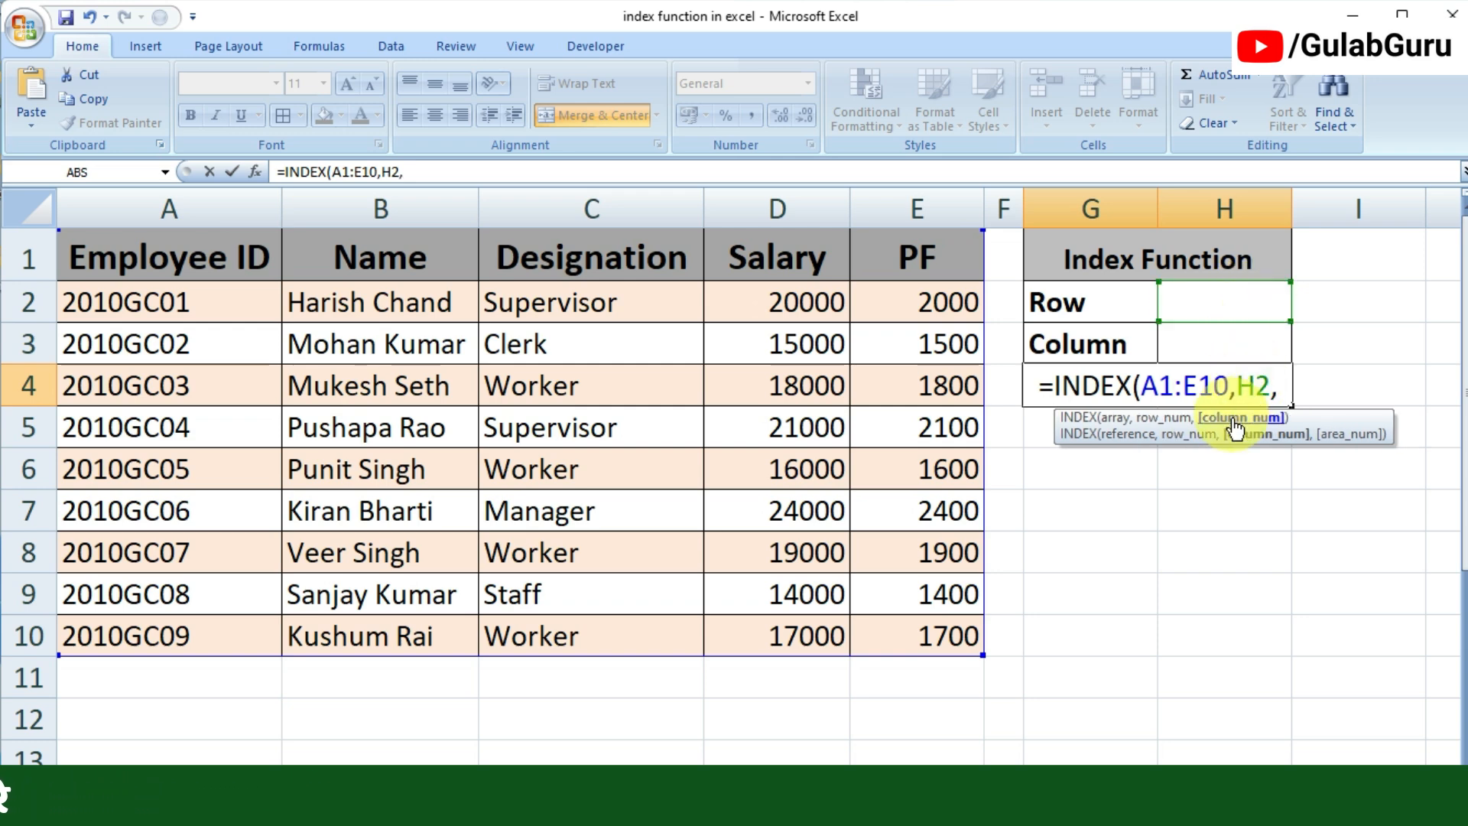
pyautogui.click(1207, 346)
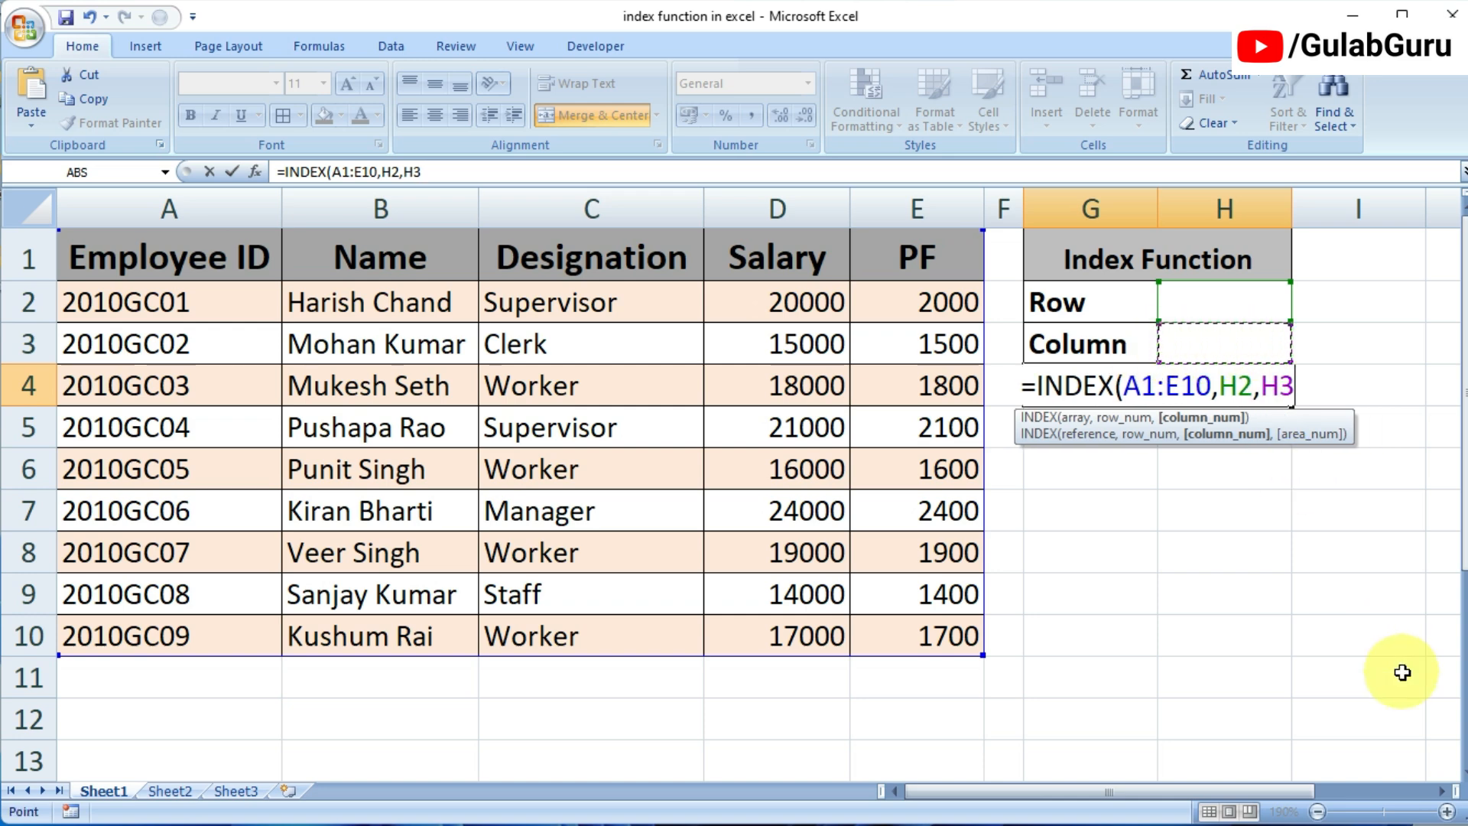
pyautogui.write(')')
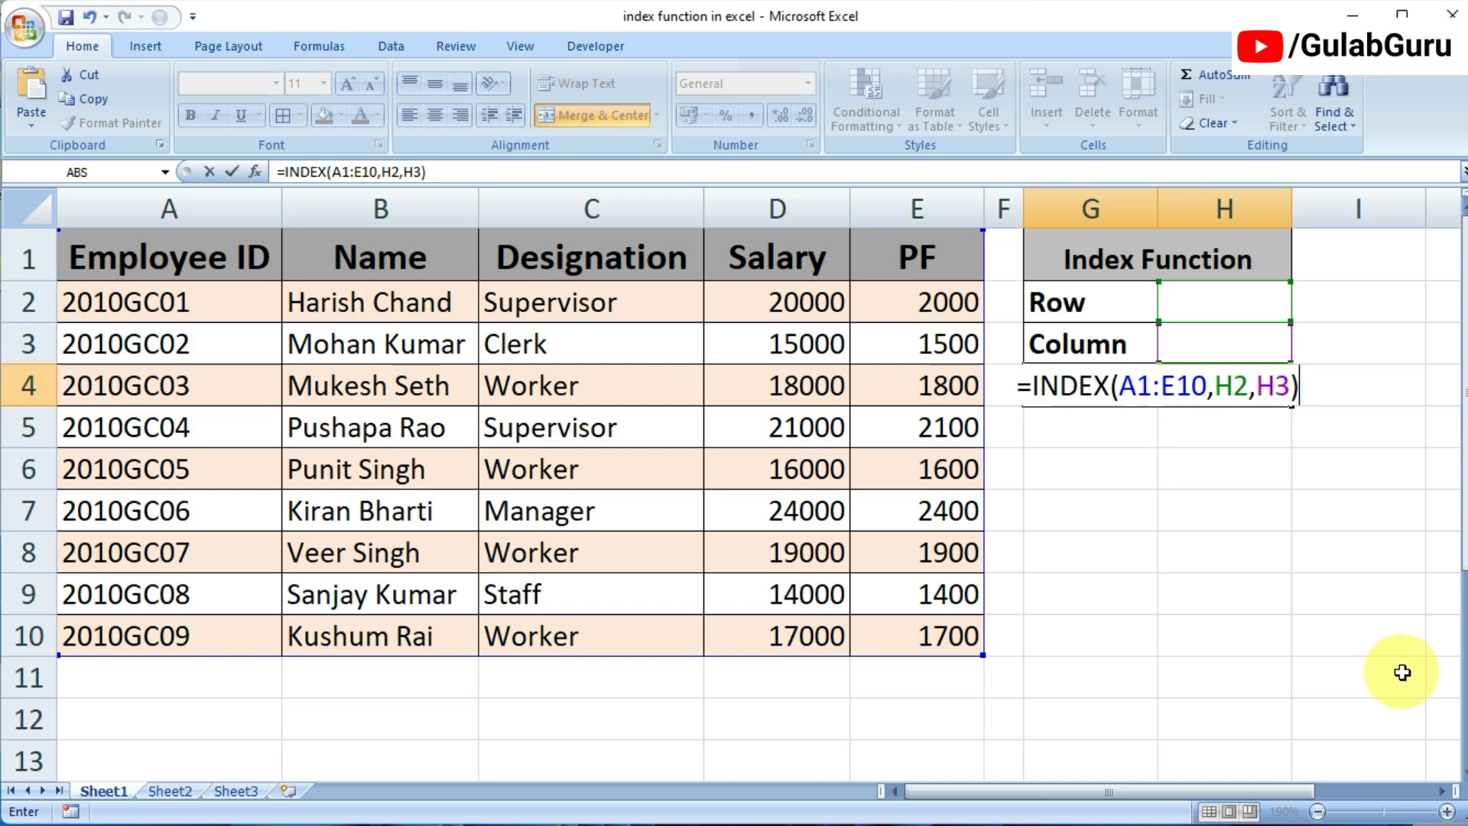
pyautogui.press('Return')
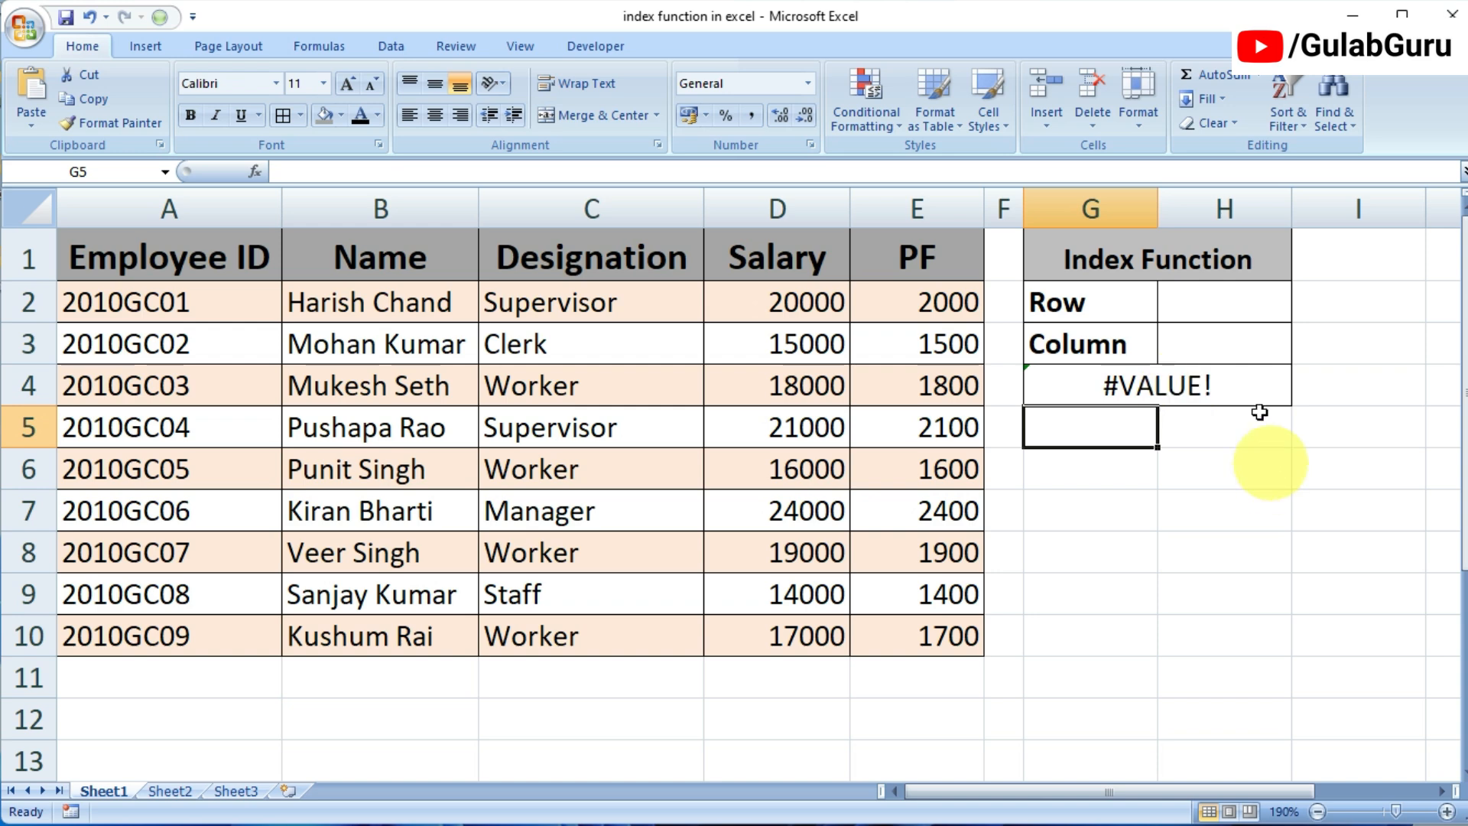
# Step: Enter row number 4 in H2 and column number 1 in H3, and check the INDEX result in G4
pyautogui.click(1220, 302)
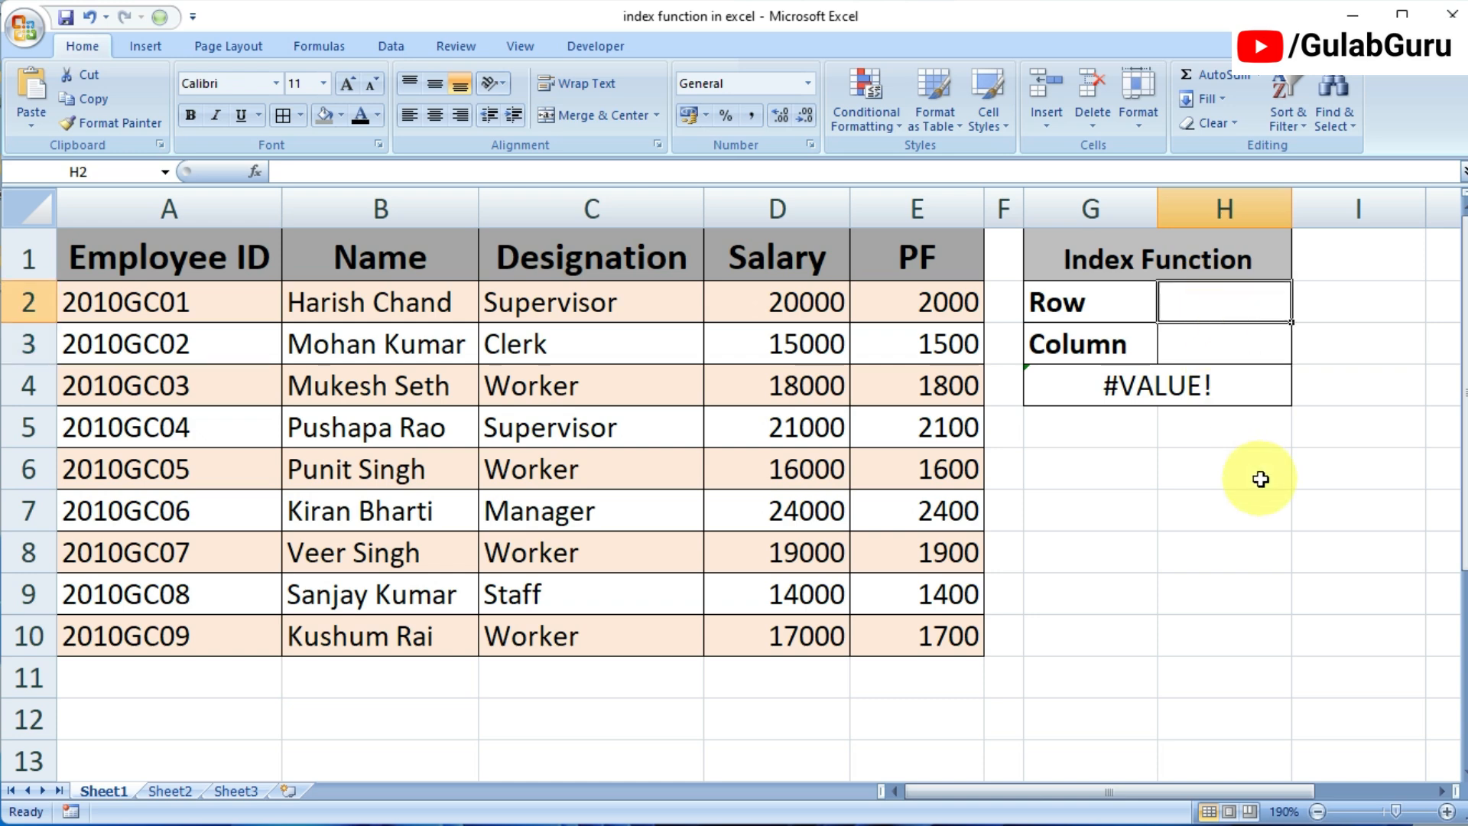
pyautogui.write('4')
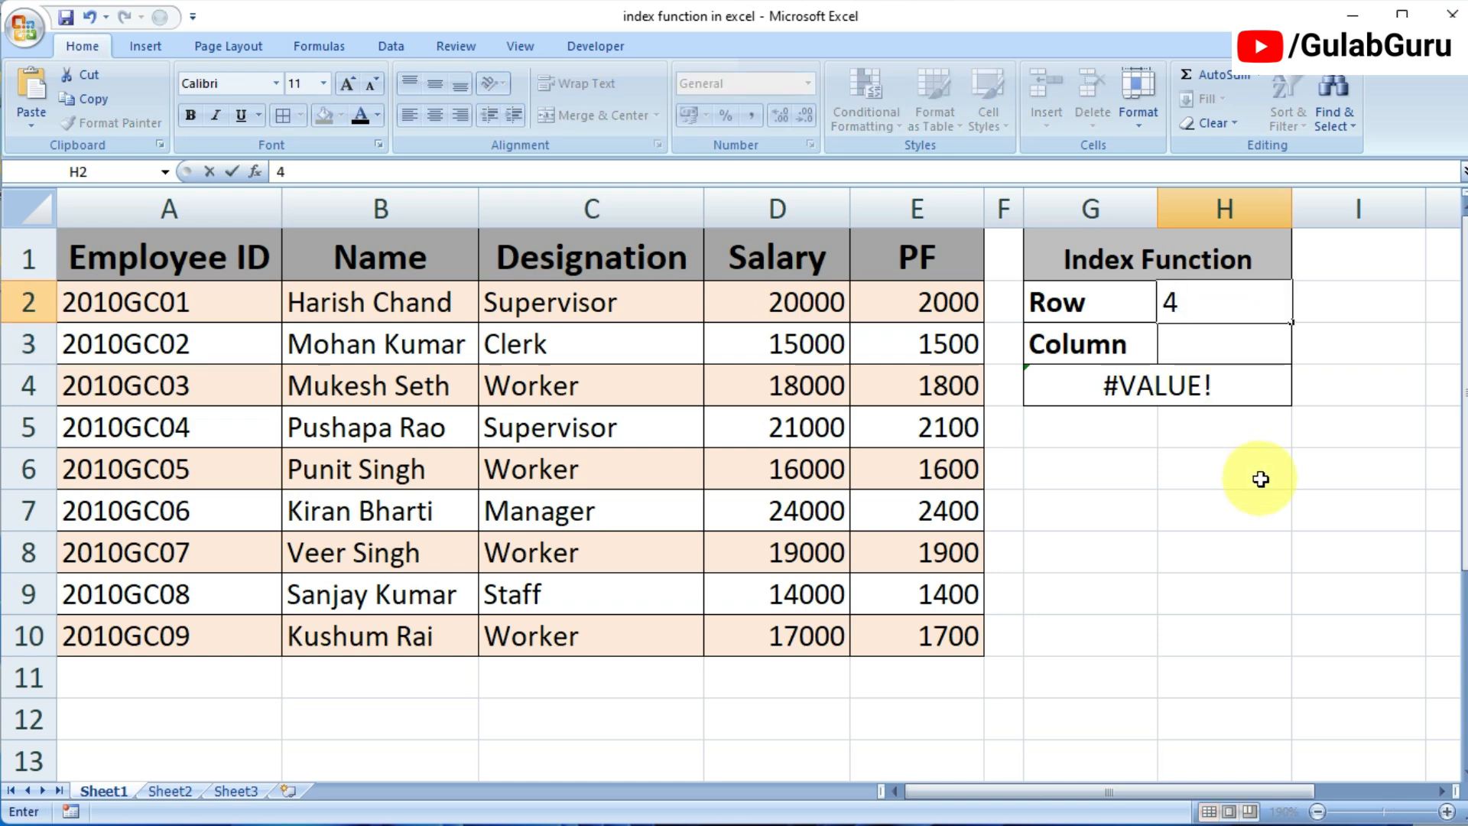
pyautogui.click(1226, 356)
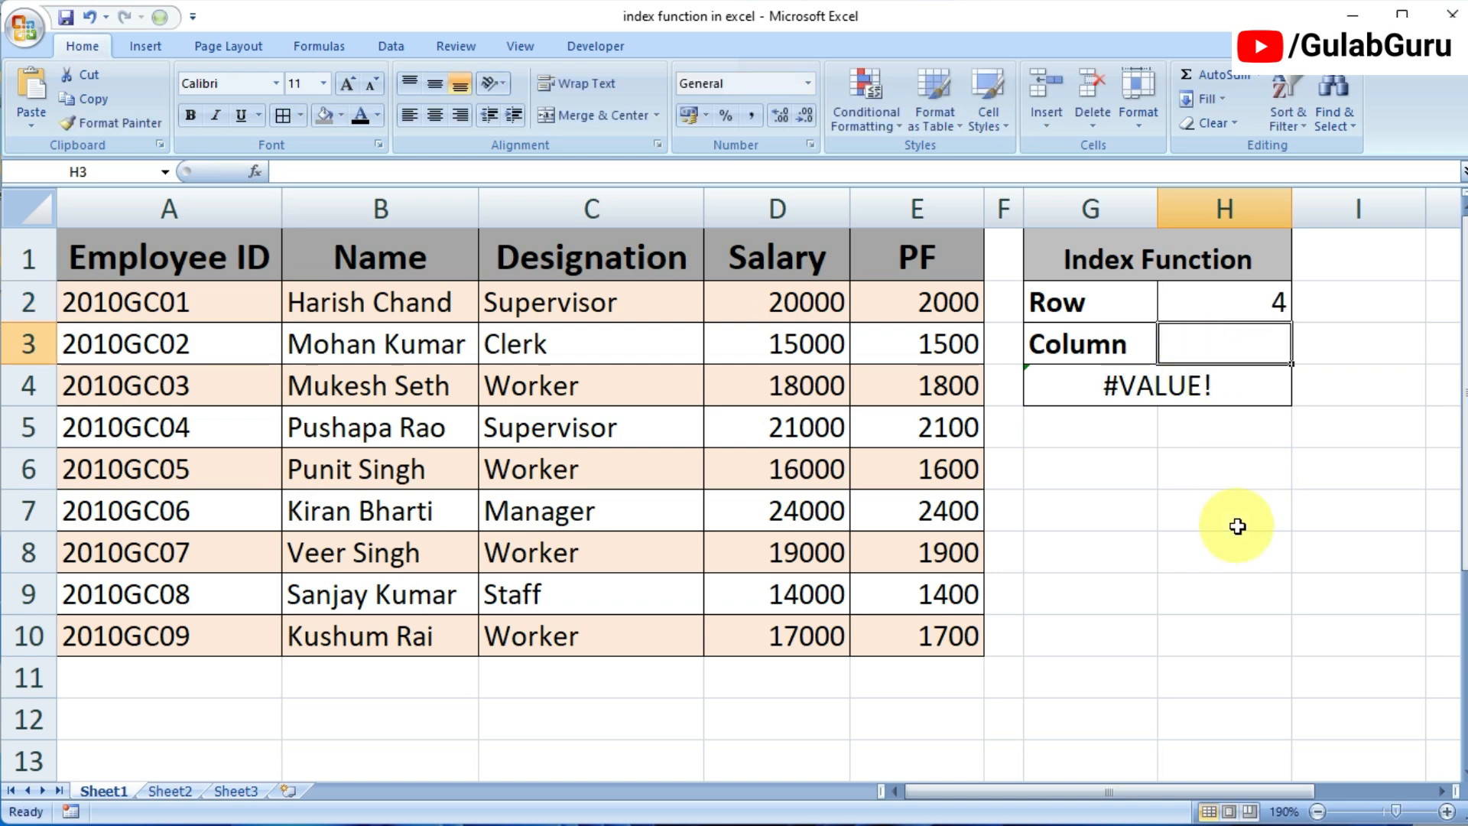
pyautogui.write('1')
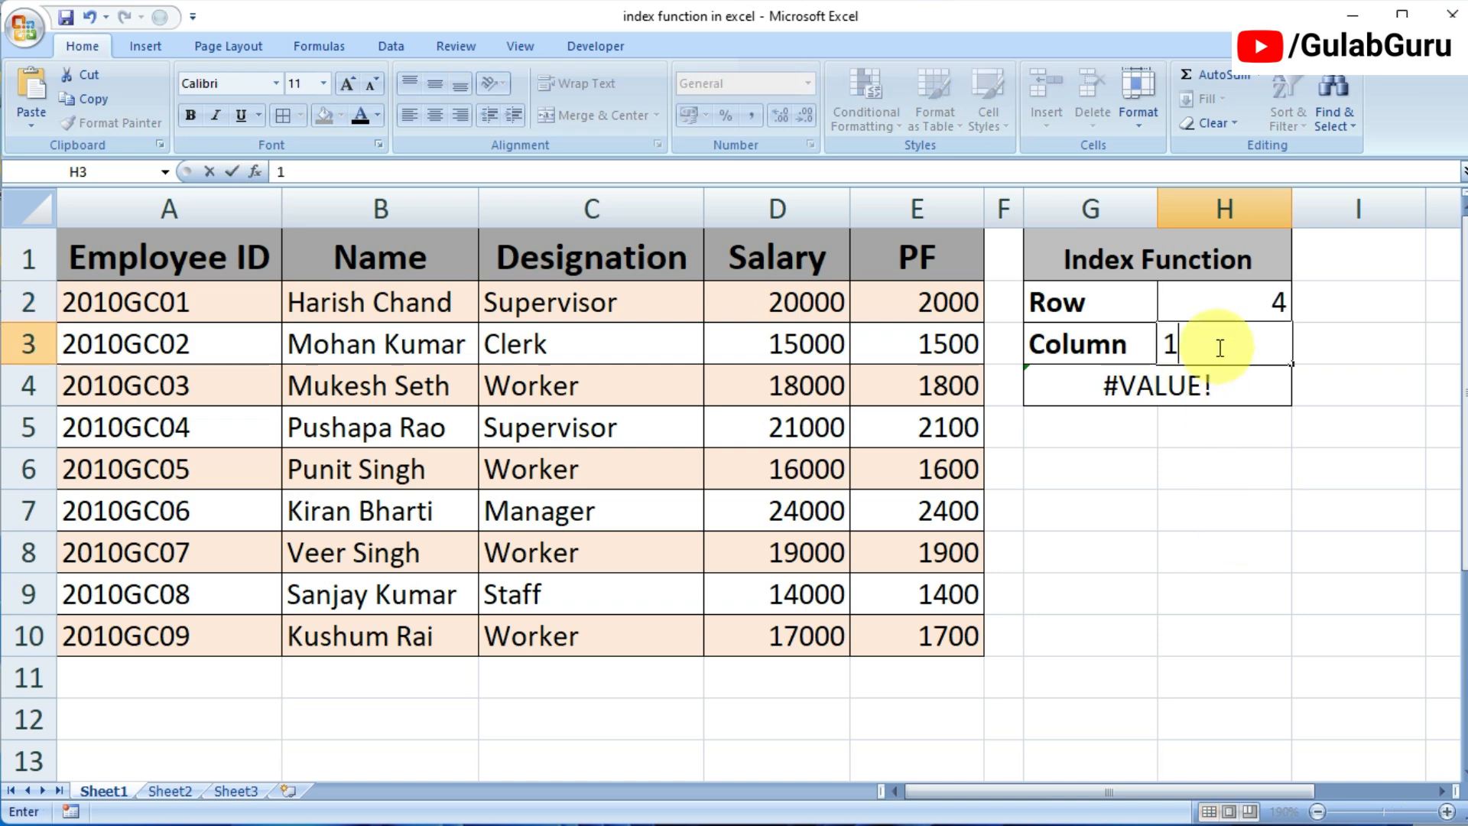
pyautogui.click(1263, 524)
pyautogui.click(1221, 293)
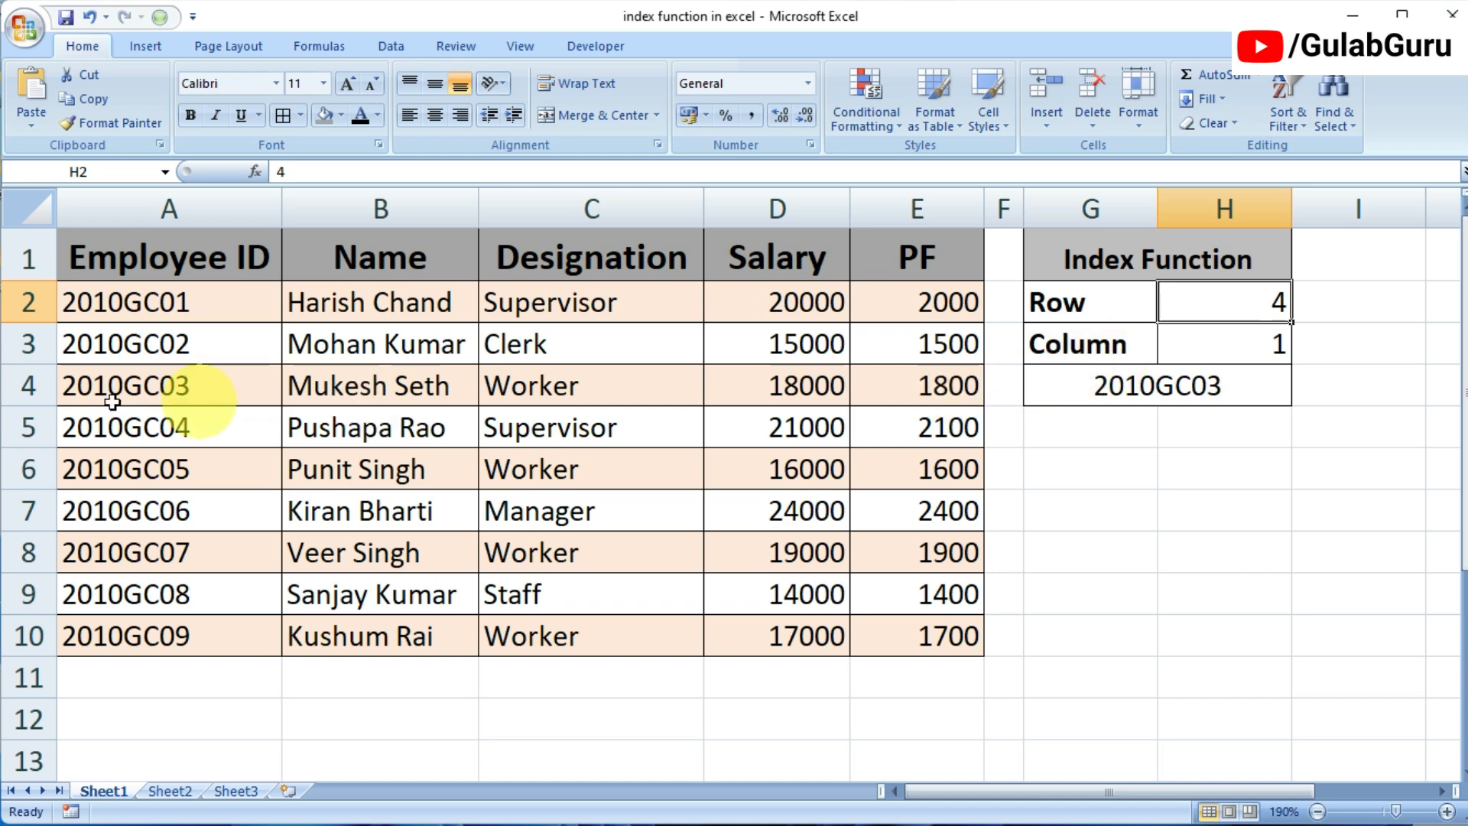
pyautogui.click(1109, 384)
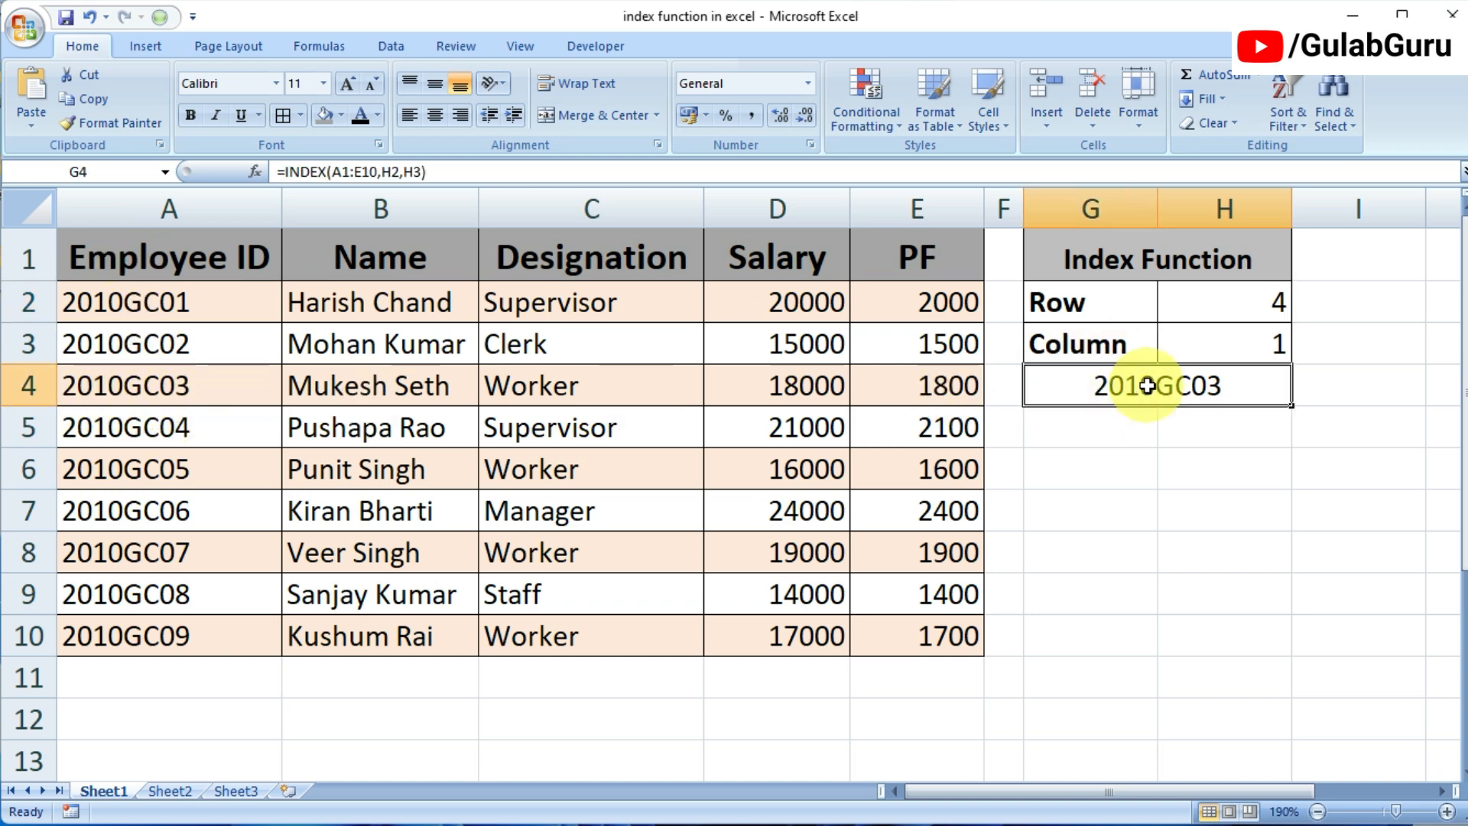
# Step: Change the column number in H3 to 5 to return the PF value for the chosen row
pyautogui.click(1249, 307)
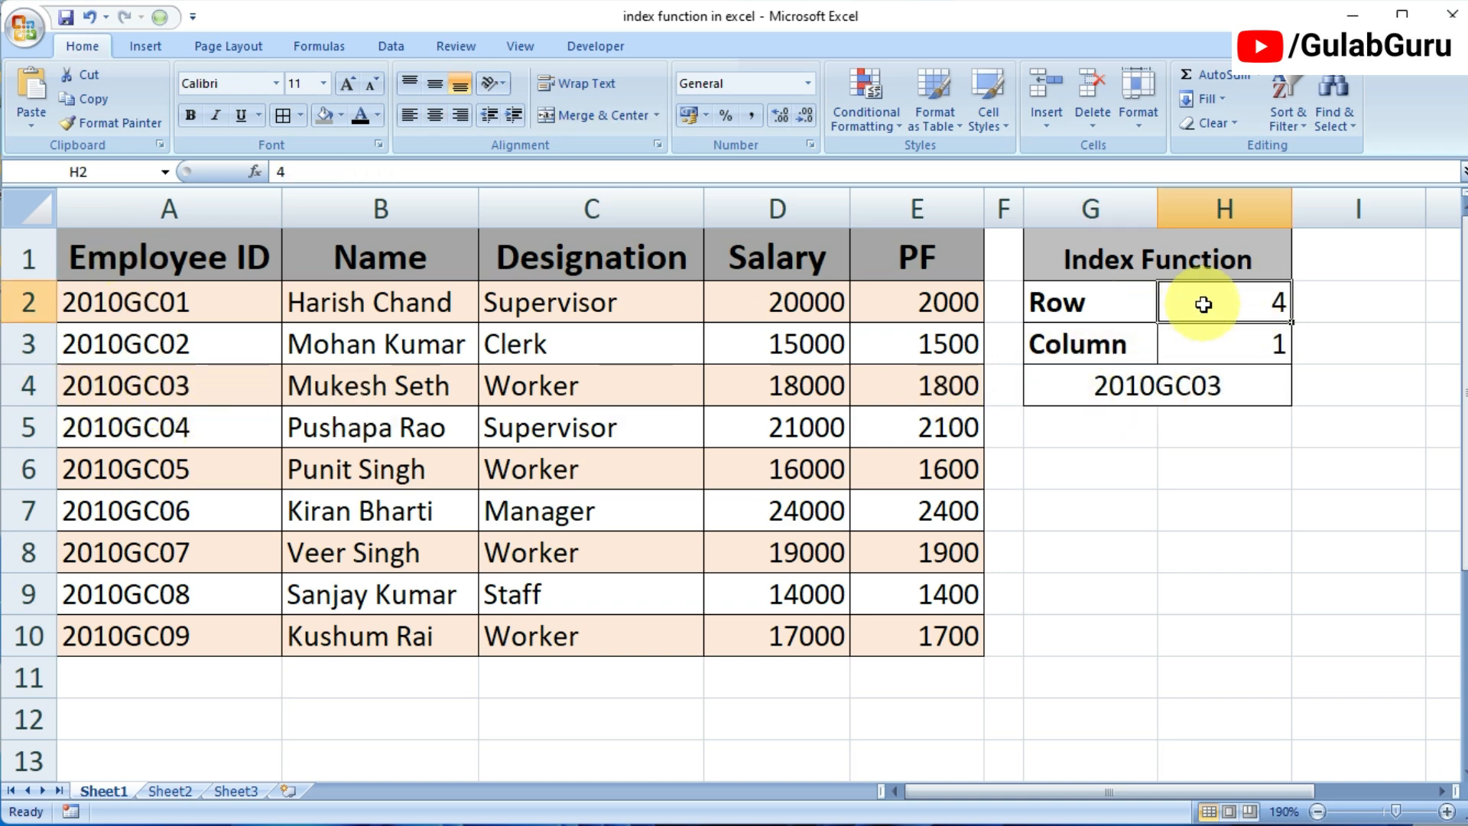
pyautogui.click(1219, 344)
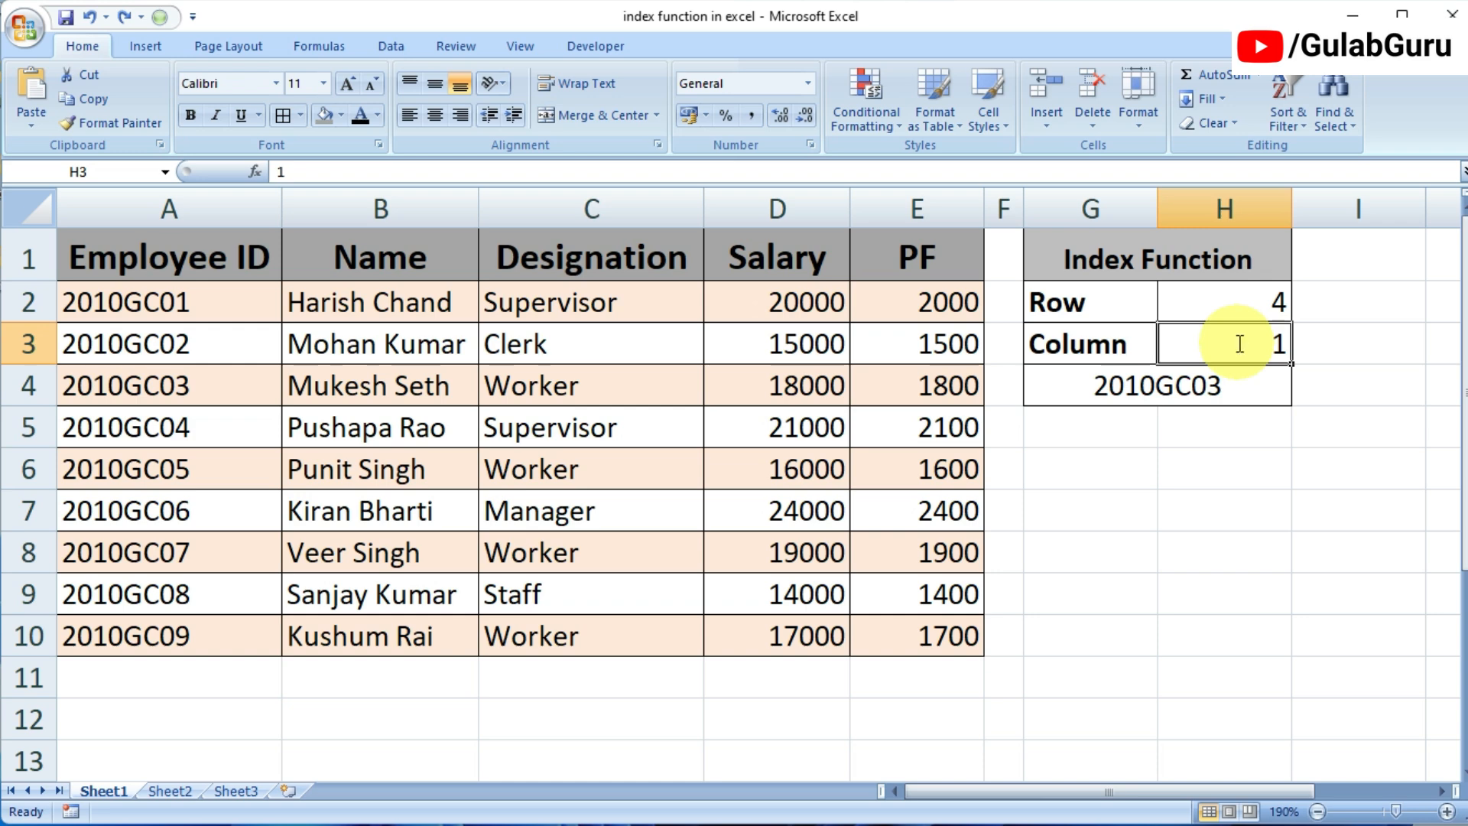
pyautogui.write('5')
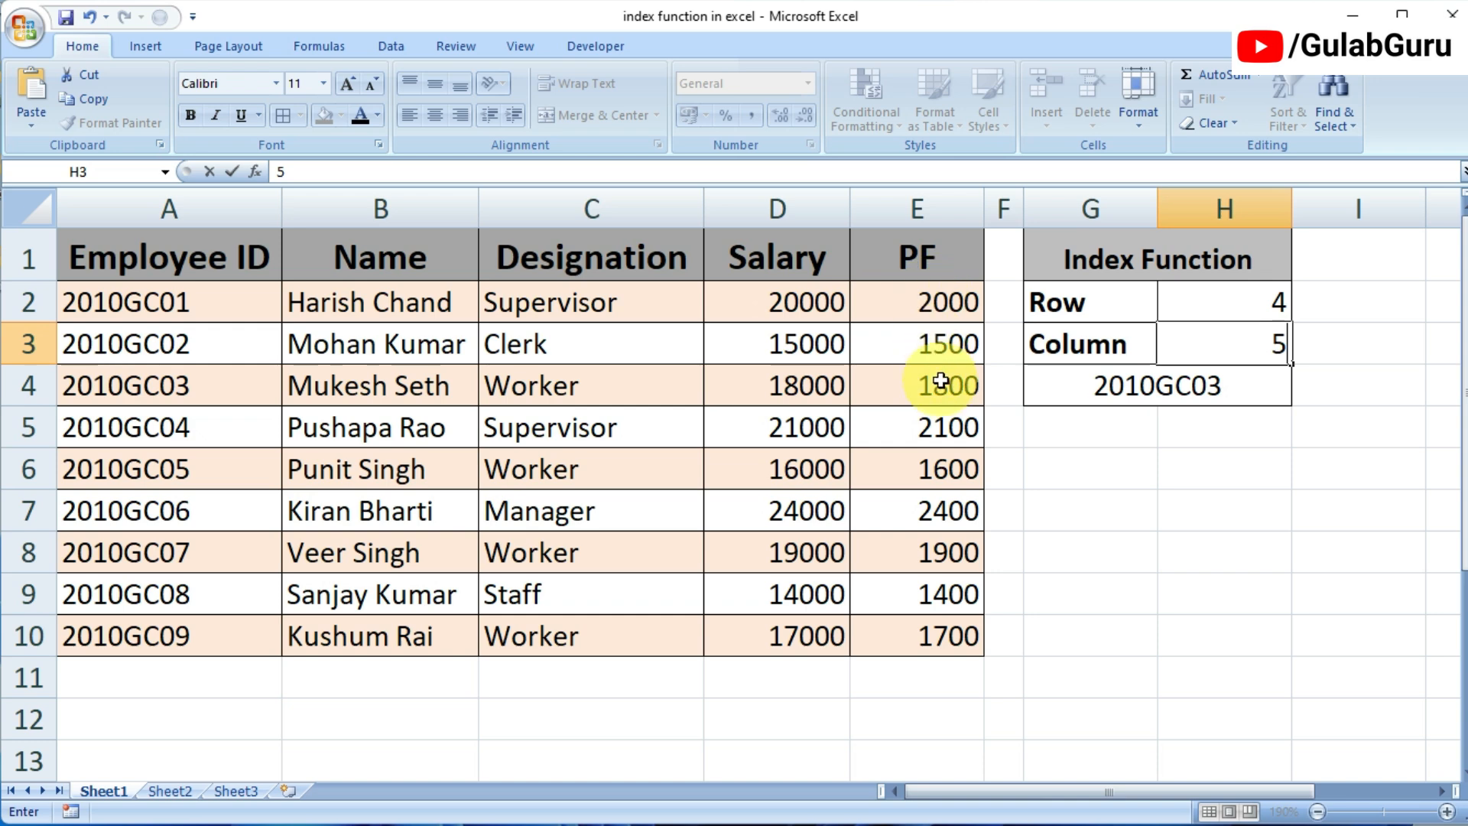
pyautogui.click(1287, 498)
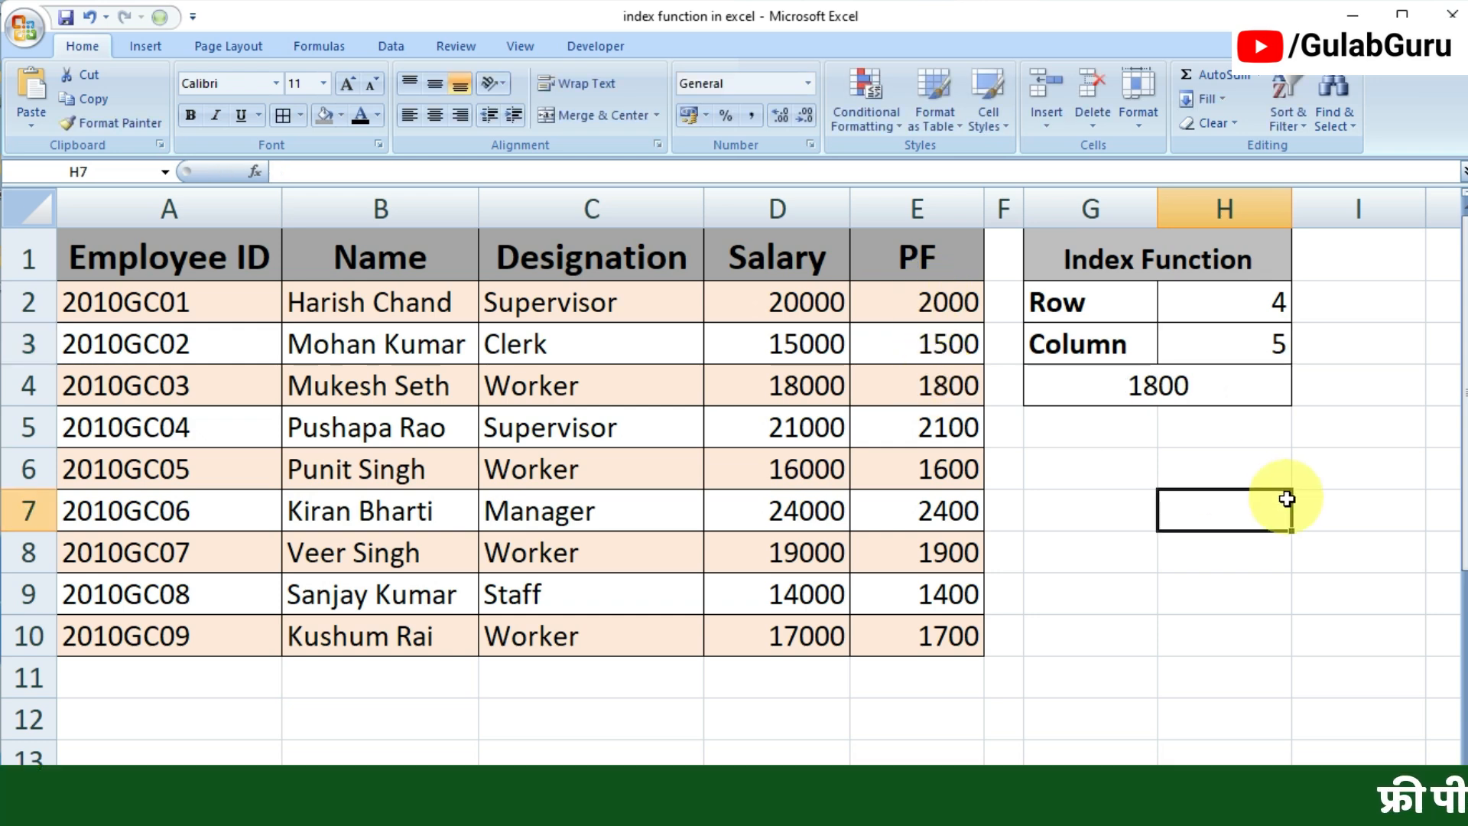